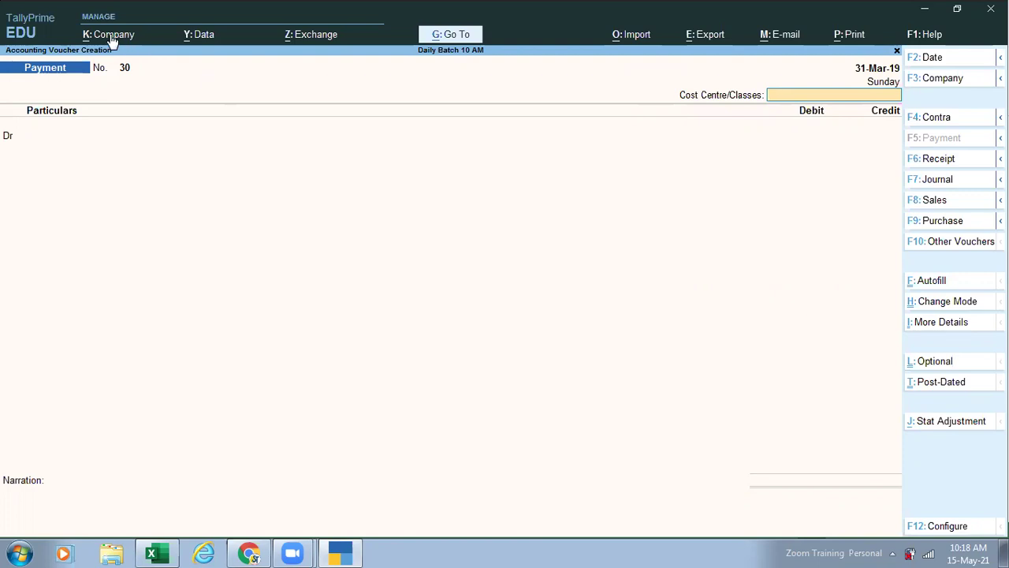
Step: Enable separate Actual and Billed Quantity columns in invoices in the company's features
{"action": "left_click", "coordinate": [112, 37]}
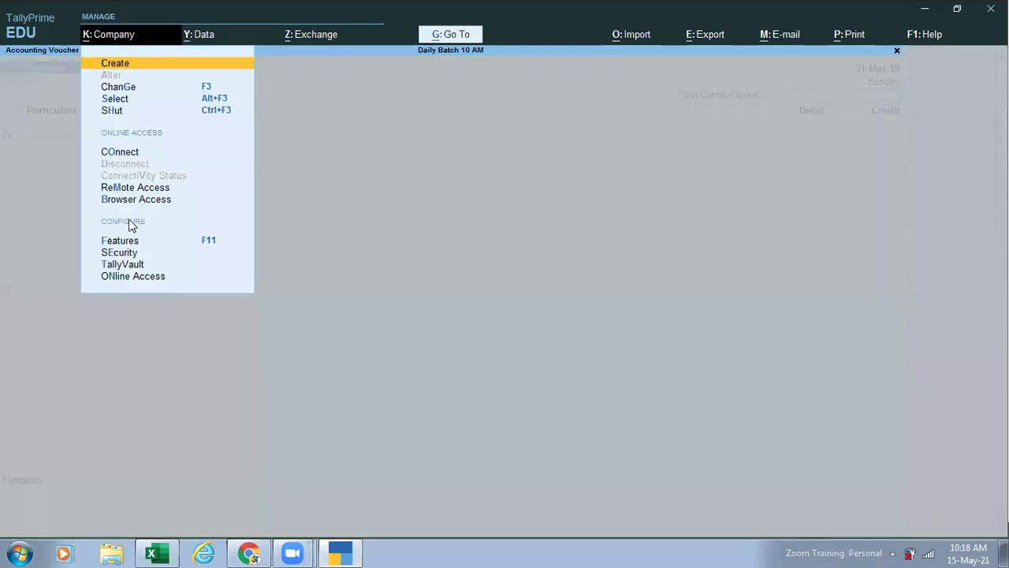
{"action": "left_click", "coordinate": [119, 241]}
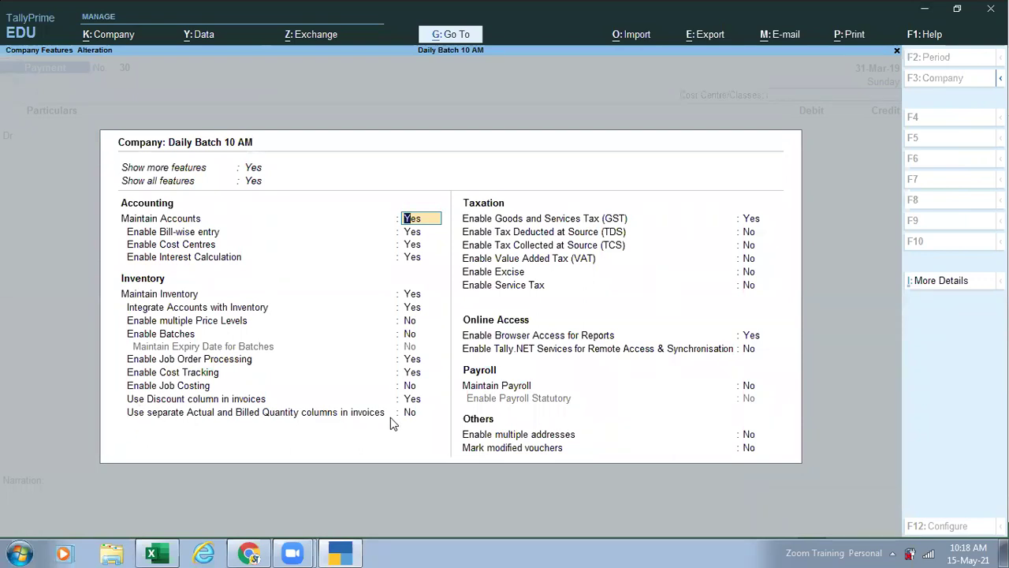
{"action": "left_click", "coordinate": [411, 415]}
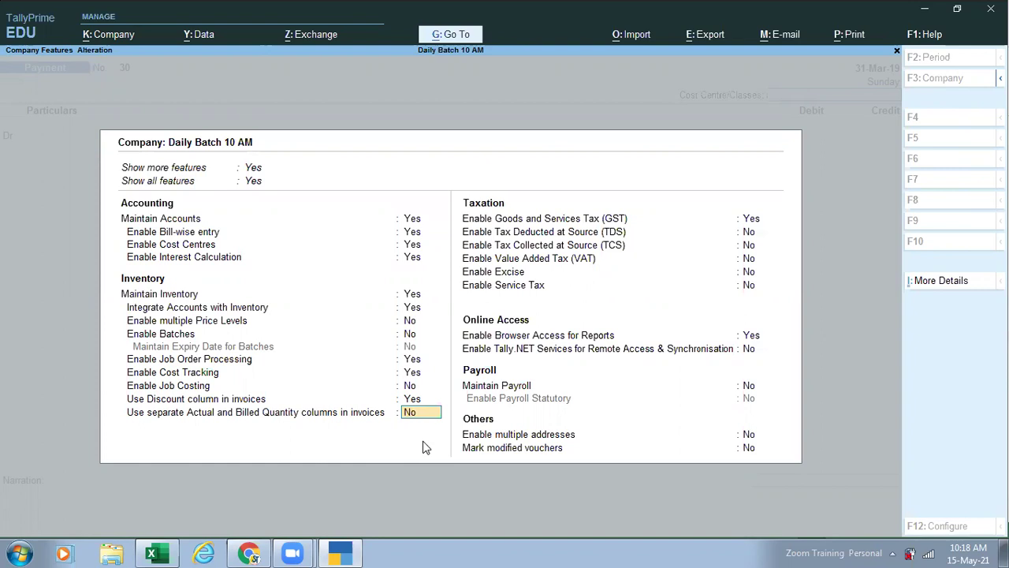
{"action": "type", "text": "yes"}
{"action": "key", "text": "Return"}
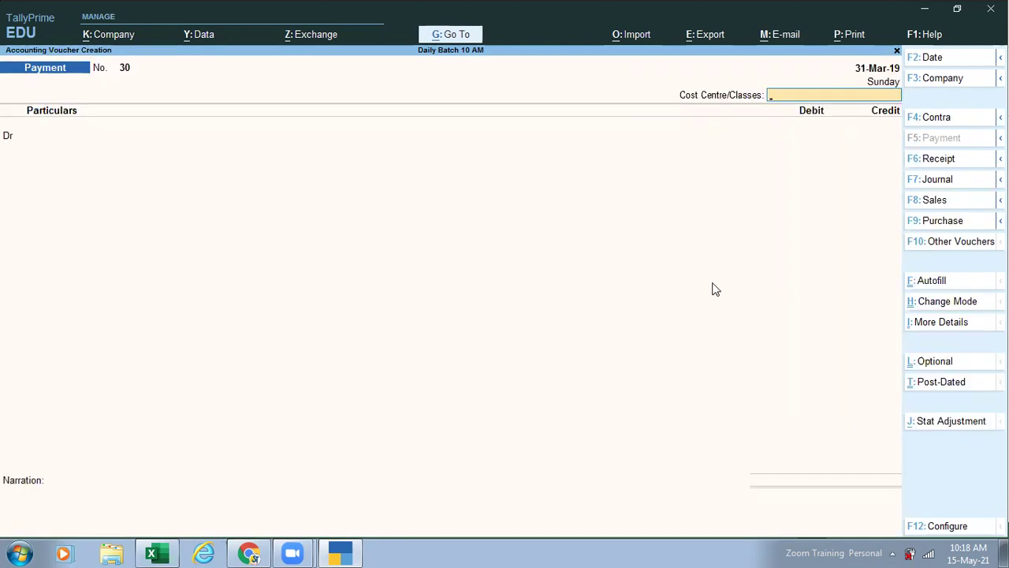
Step: Examine the Actual and Billed quantity columns in a trial sales voucher for Beta Customer1 with Sales Ac, and discard the voucher
{"action": "left_click", "coordinate": [931, 202]}
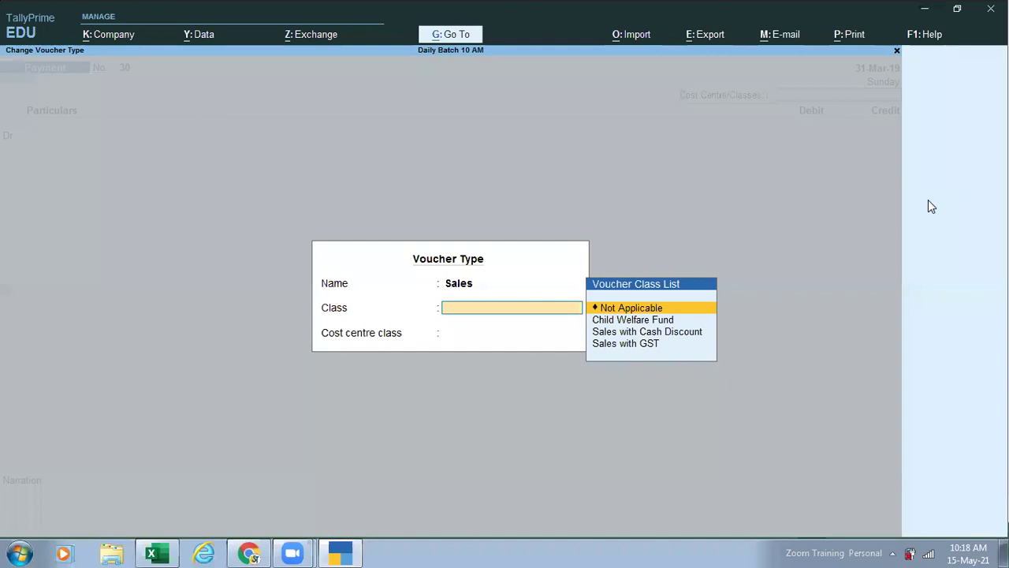
{"action": "key", "text": "Return"}
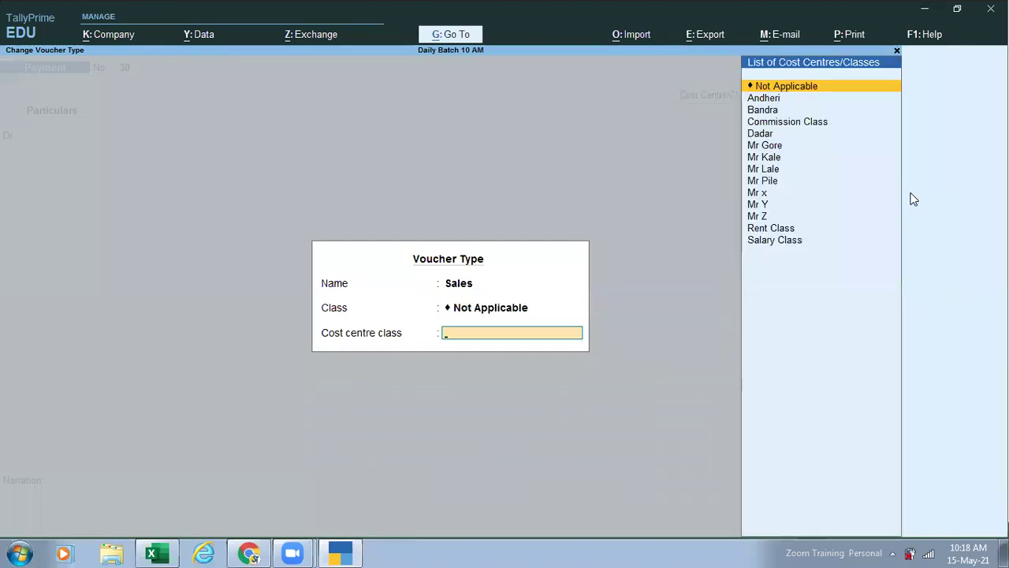
{"action": "key", "text": "Return"}
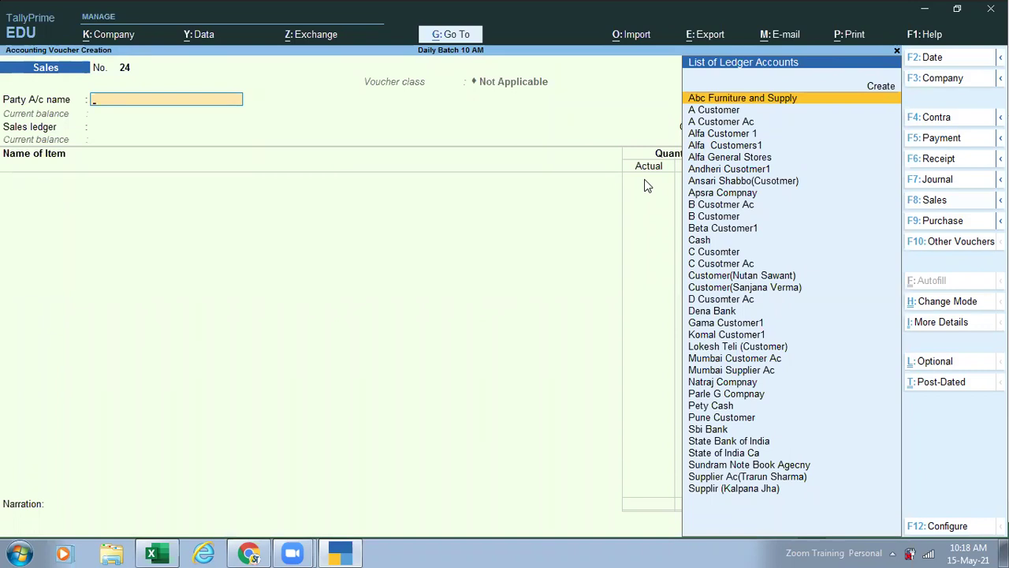
{"action": "left_click", "coordinate": [715, 229]}
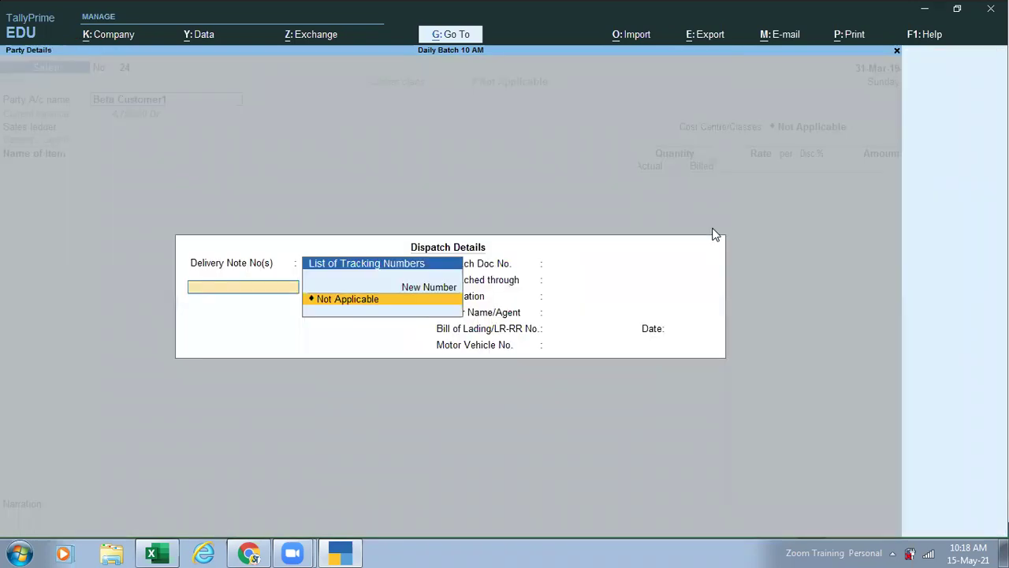
{"action": "key", "text": "Return"}
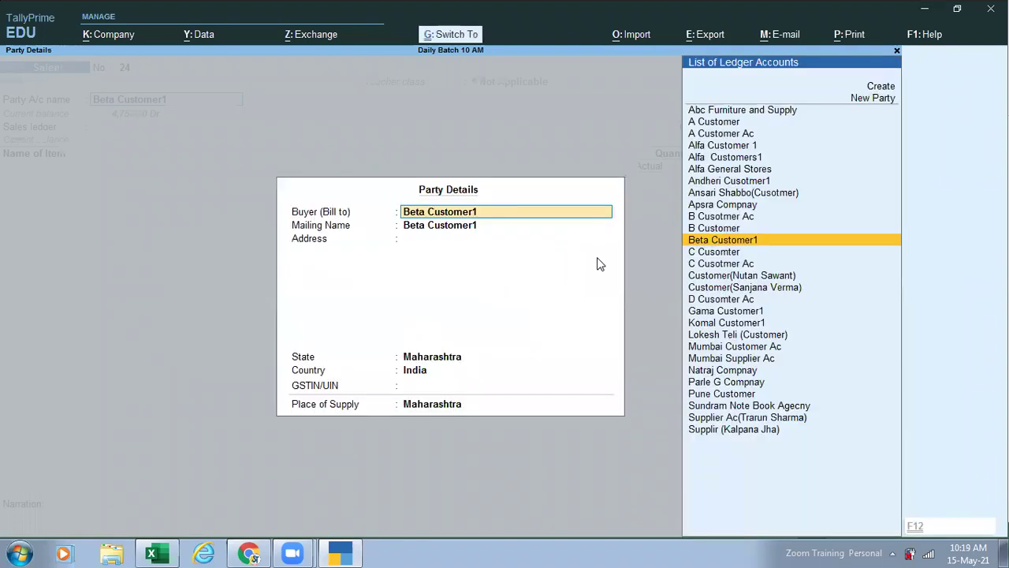
{"action": "key", "text": "Return"}
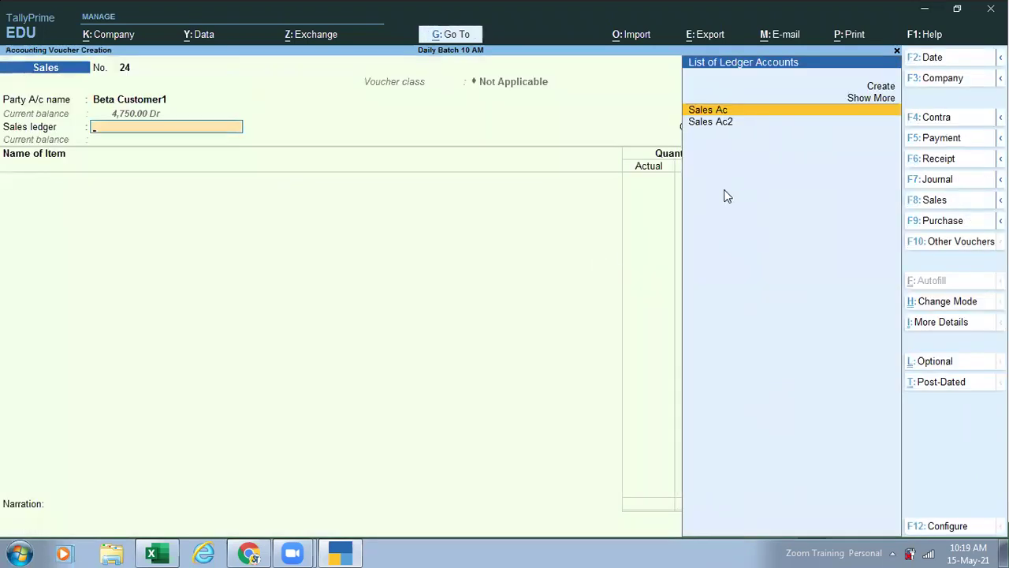
{"action": "key", "text": "Return"}
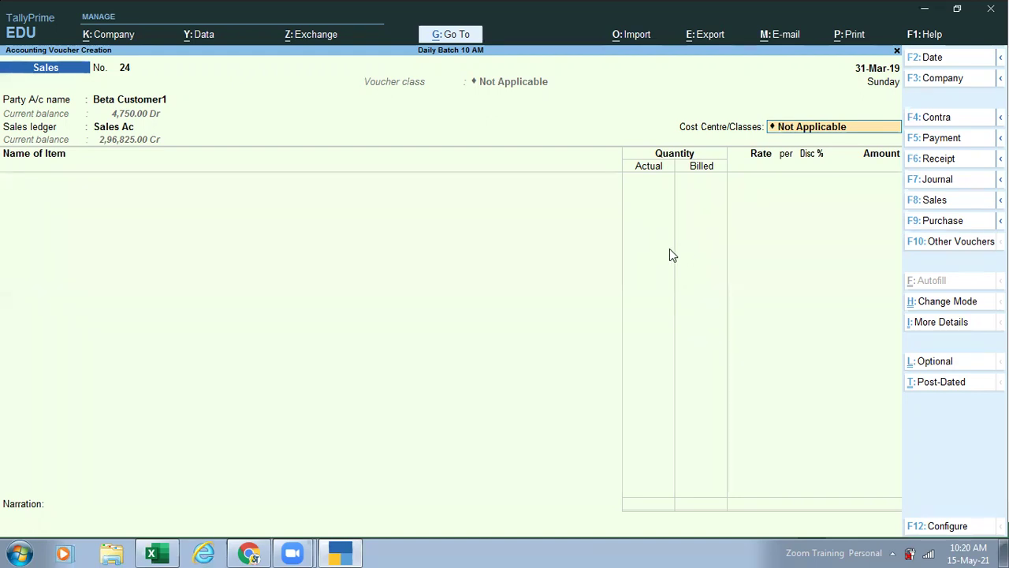
{"action": "key", "text": "BackSpace"}
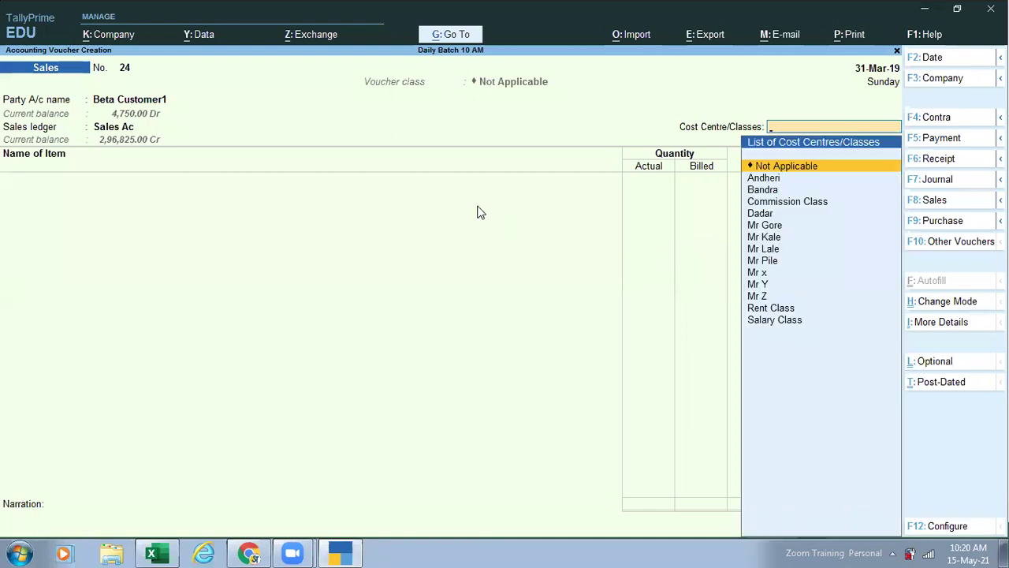
{"action": "key", "text": "Escape"}
{"action": "key", "text": "Escape"}
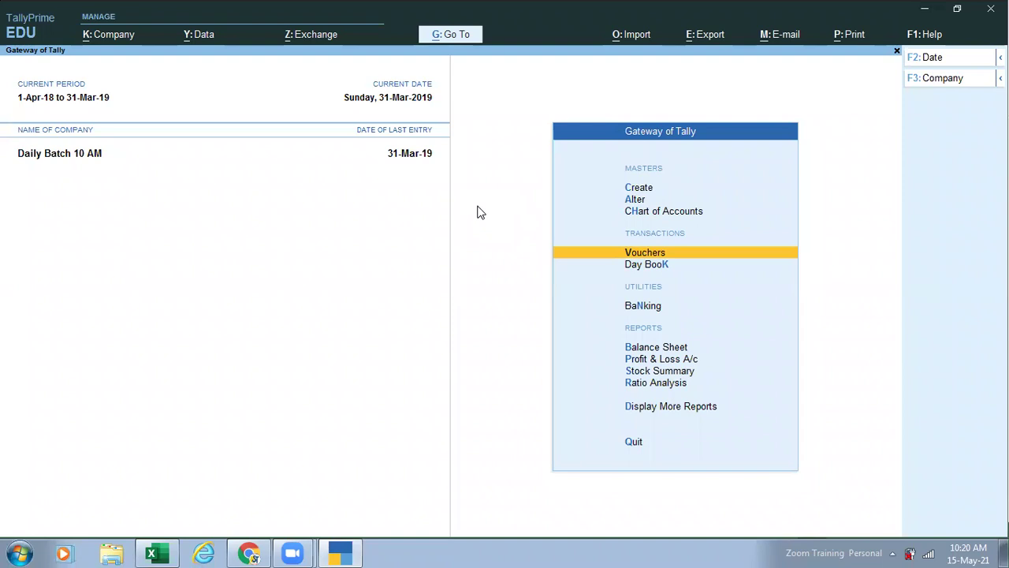
Step: Begin a new ledger master named Andheri Abc Supplier
{"action": "key", "text": "Up"}
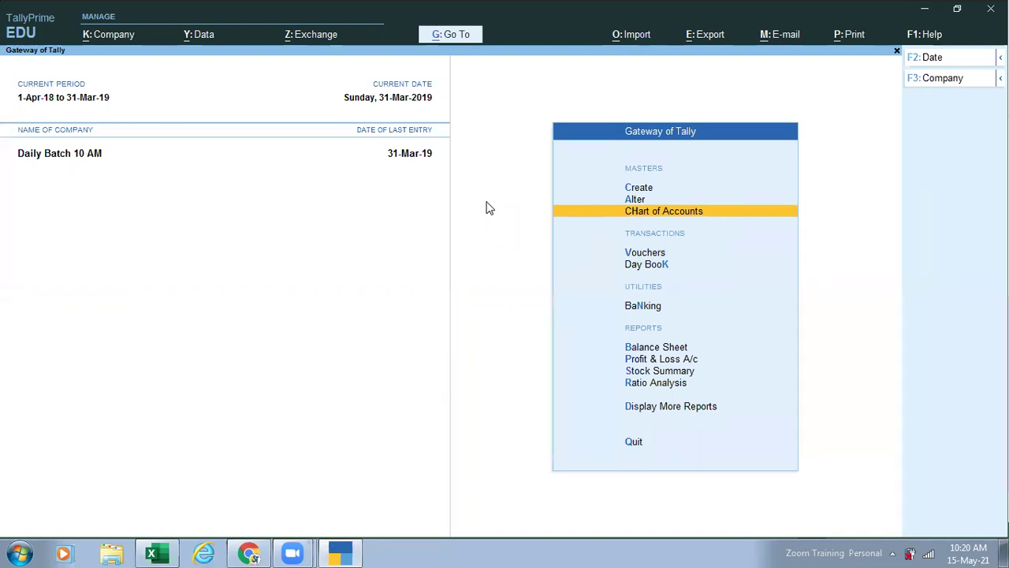
{"action": "key", "text": "Up"}
{"action": "key", "text": "Up"}
{"action": "key", "text": "Return"}
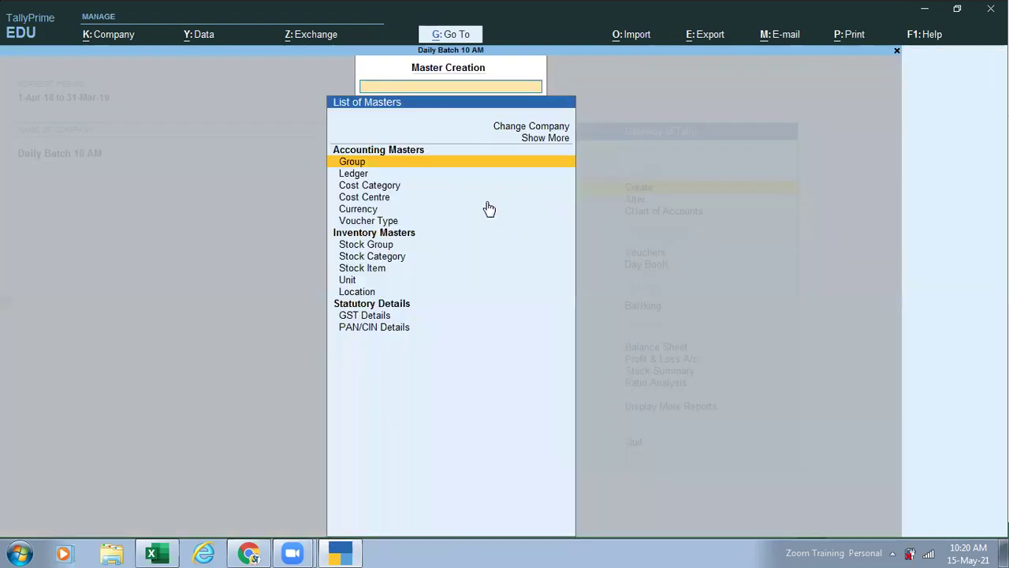
{"action": "key", "text": "Down"}
{"action": "key", "text": "Return"}
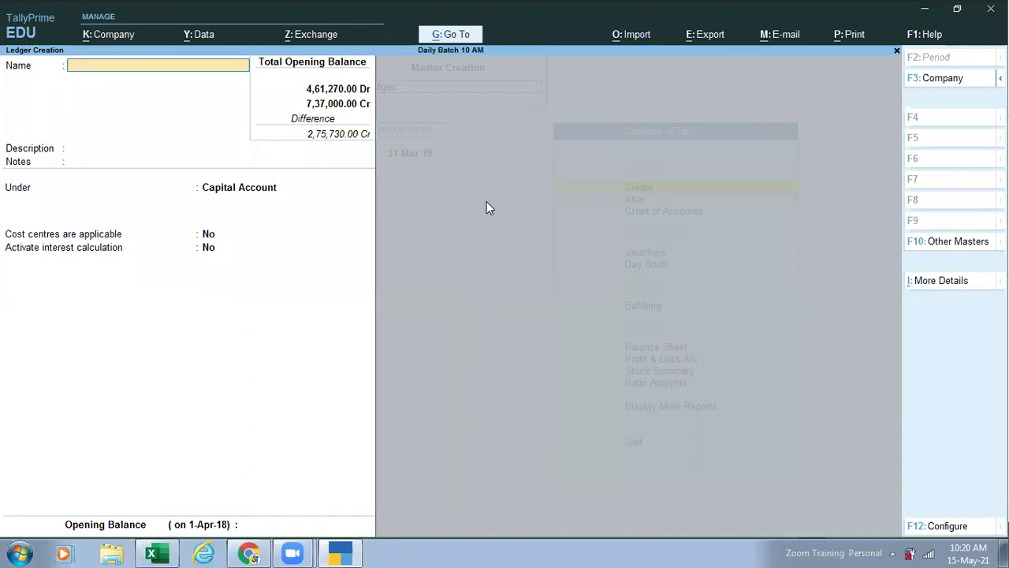
{"action": "type", "text": "A"}
{"action": "key", "text": "BackSpace"}
{"action": "type", "text": "Andheri Abc Supplier"}
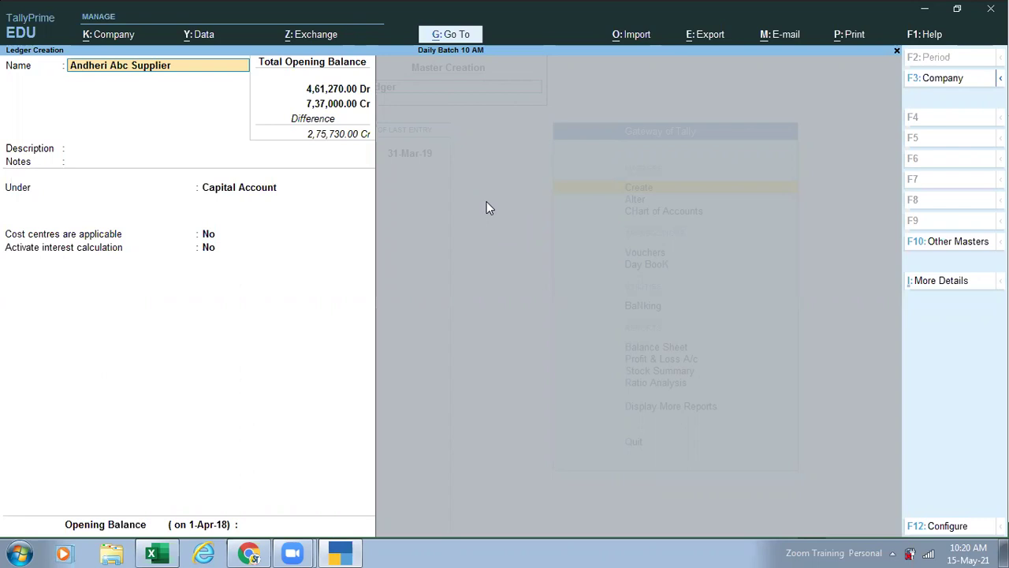
Step: Place the new supplier ledger under Sundry Creditors, save it, and leave ledger creation
{"action": "key", "text": "Return"}
{"action": "key", "text": "Return"}
{"action": "key", "text": "Return"}
{"action": "type", "text": "sun"}
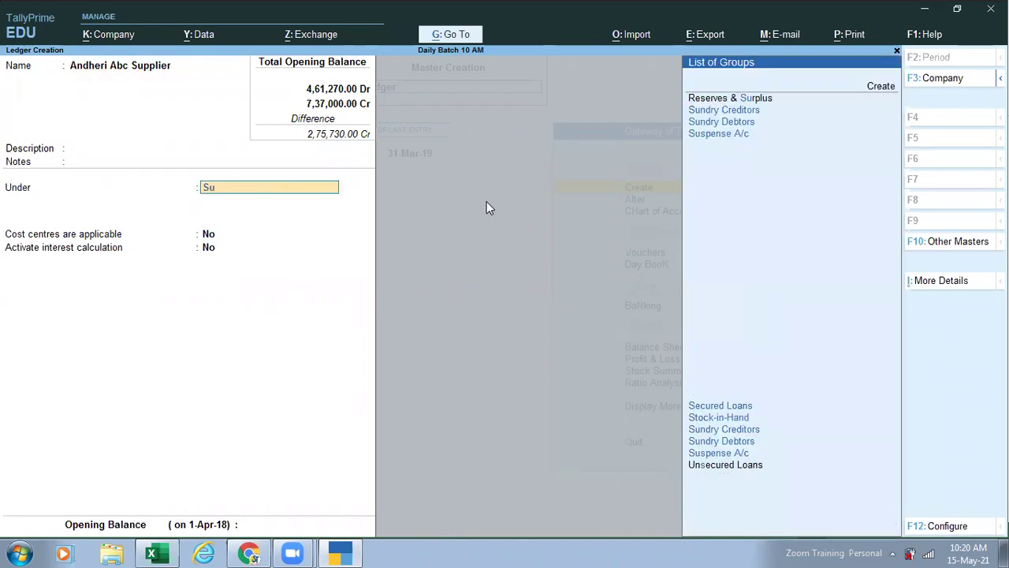
{"action": "key", "text": "Return"}
{"action": "key", "text": "Return"}
{"action": "key", "text": "ctrl"}
{"action": "key", "text": "ctrl+a"}
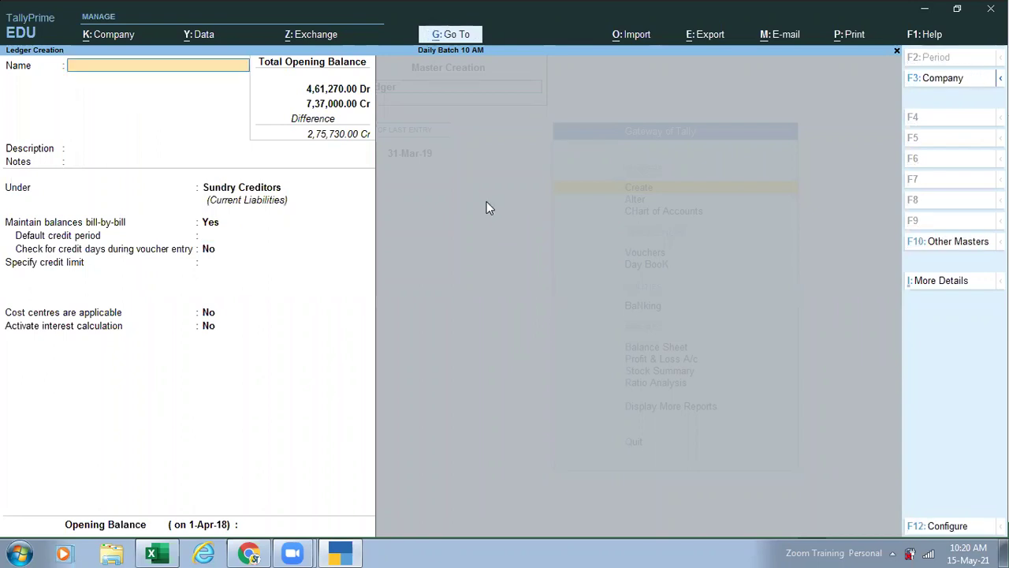
{"action": "key", "text": "Escape"}
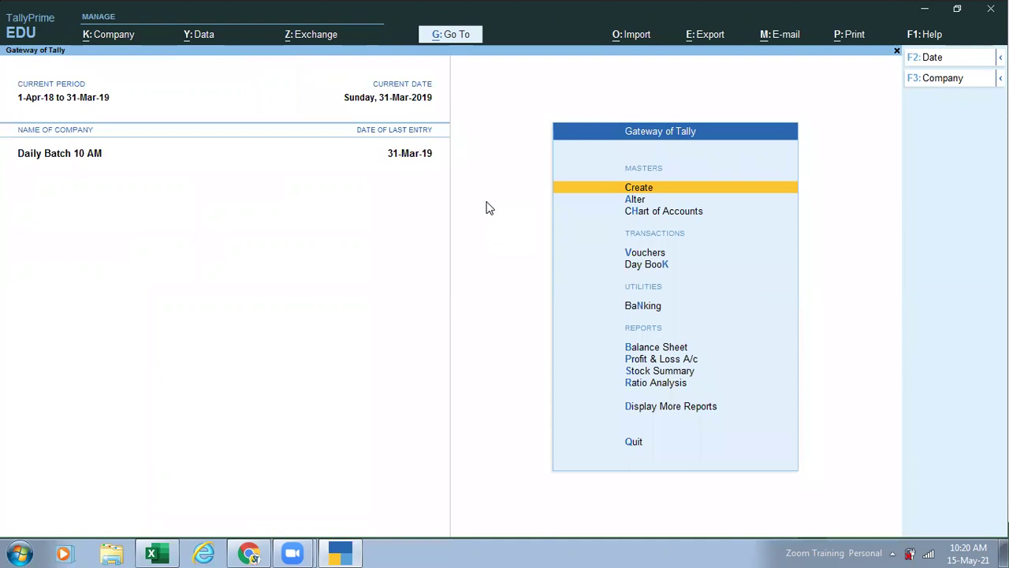
Step: Begin a new stock item master named 100 Pages Notebook
{"action": "key", "text": "Return"}
{"action": "key", "text": "Down"}
{"action": "key", "text": "Down"}
{"action": "key", "text": "Down"}
{"action": "key", "text": "Down"}
{"action": "key", "text": "Down"}
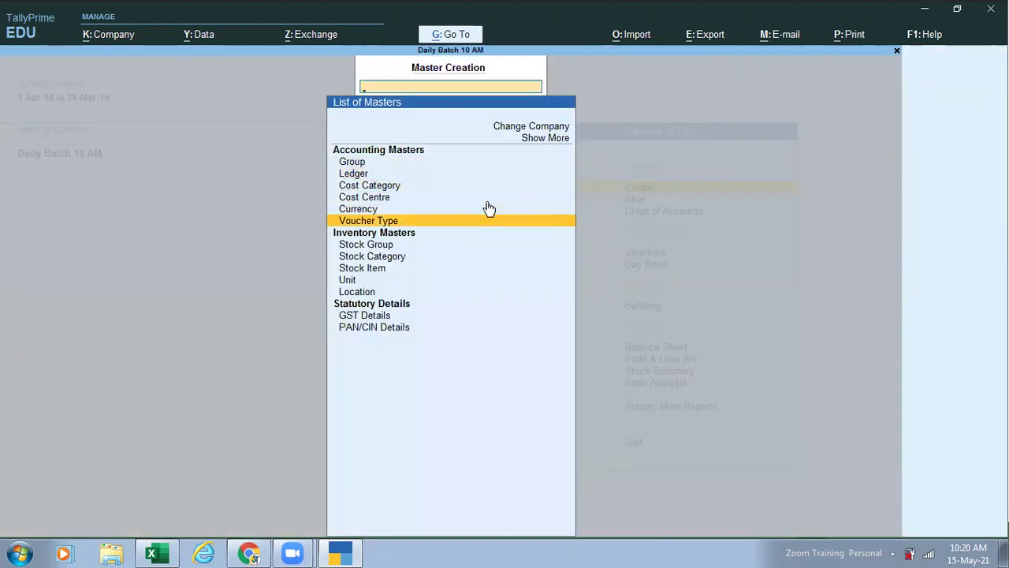
{"action": "key", "text": "Down"}
{"action": "key", "text": "Down"}
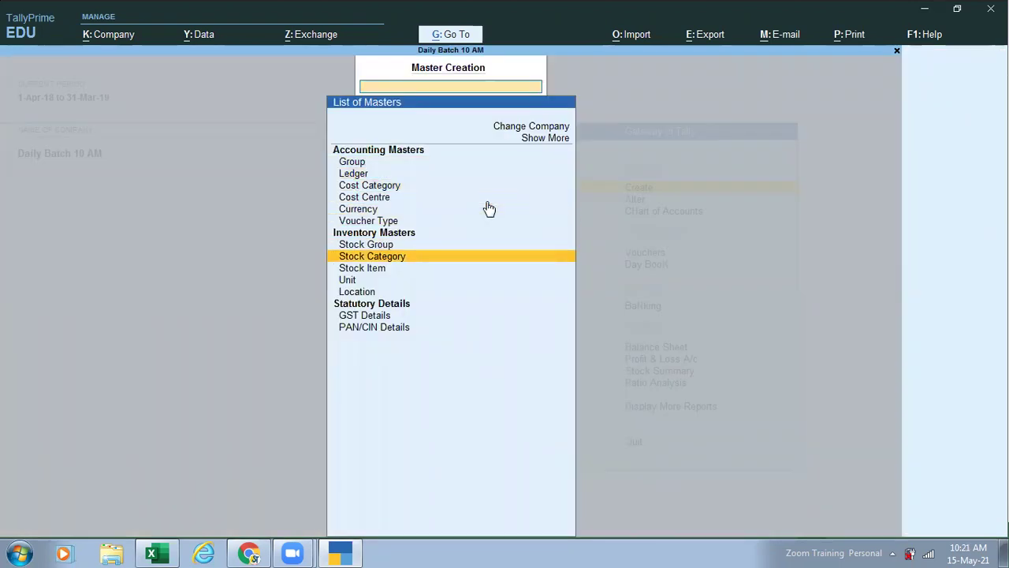
{"action": "key", "text": "Down"}
{"action": "key", "text": "Return"}
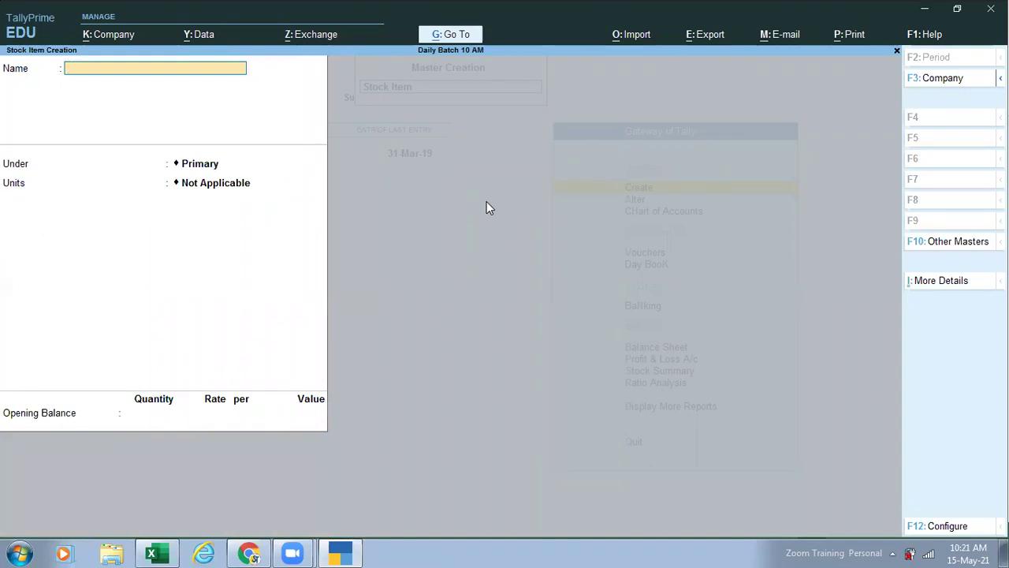
{"action": "type", "text": "100 Pages Notebook"}
{"action": "key", "text": "Return"}
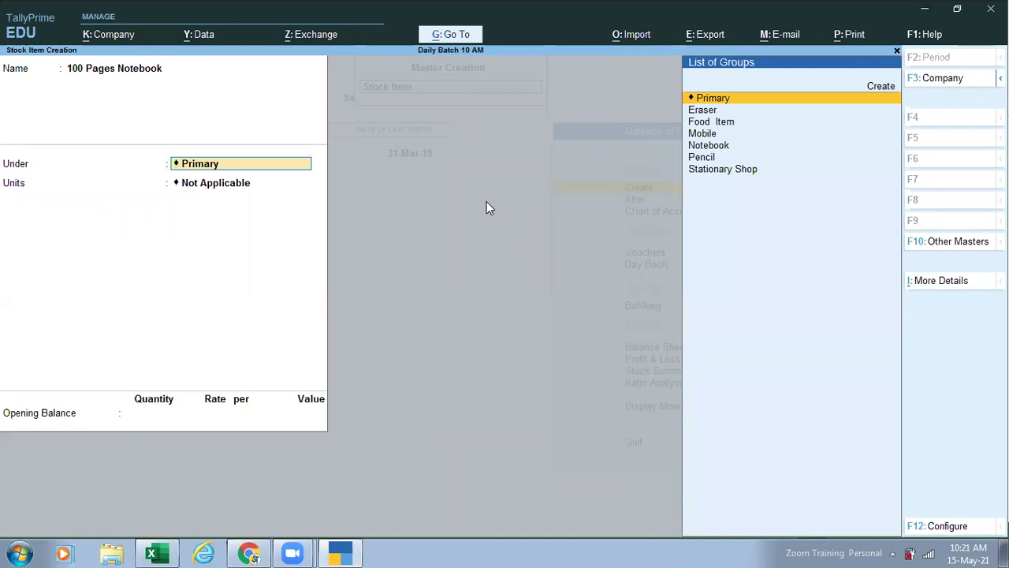
Step: Put the stock item under the Notebook group with pcs as its unit, save it without an opening balance, and leave item creation
{"action": "key", "text": "Down"}
{"action": "key", "text": "Down"}
{"action": "key", "text": "Down"}
{"action": "key", "text": "Down"}
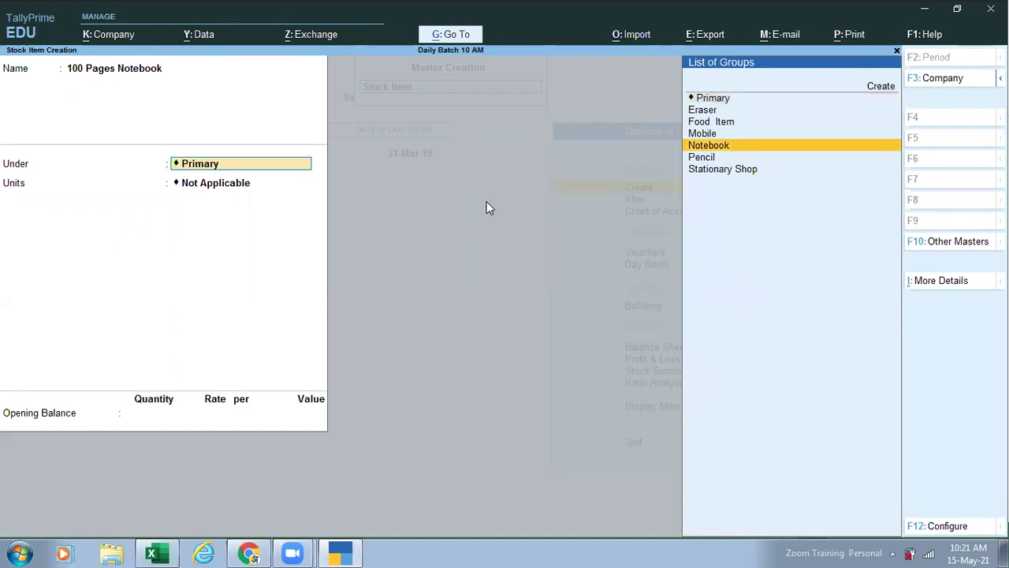
{"action": "key", "text": "Return"}
{"action": "key", "text": "Down"}
{"action": "key", "text": "Down"}
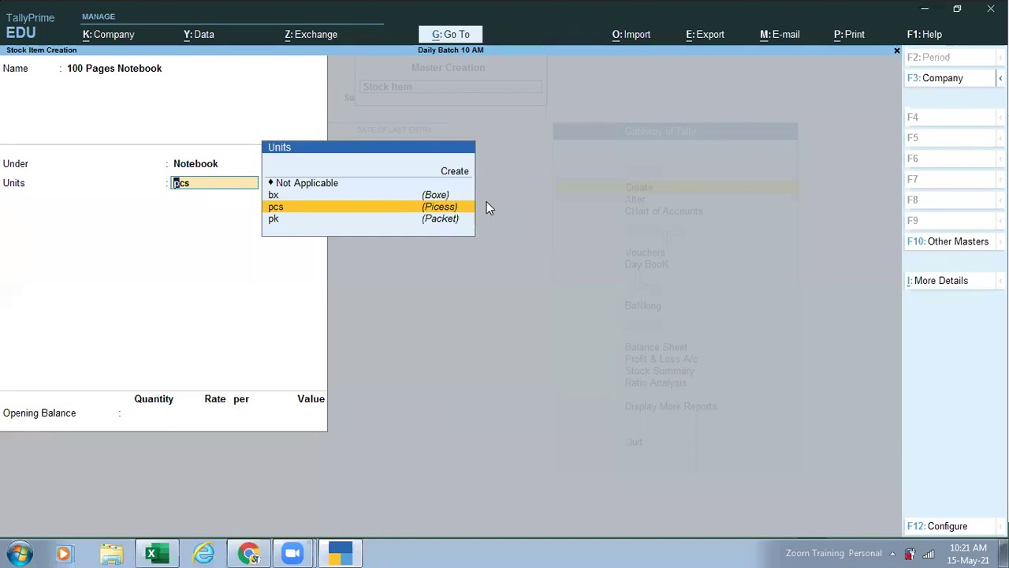
{"action": "key", "text": "Return"}
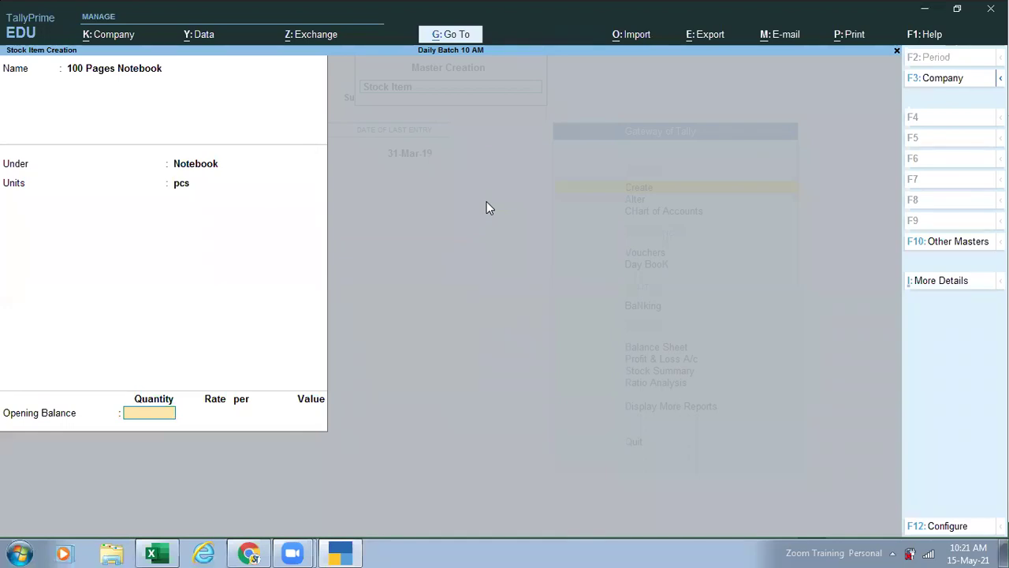
{"action": "key", "text": "Return"}
{"action": "key", "text": "Return"}
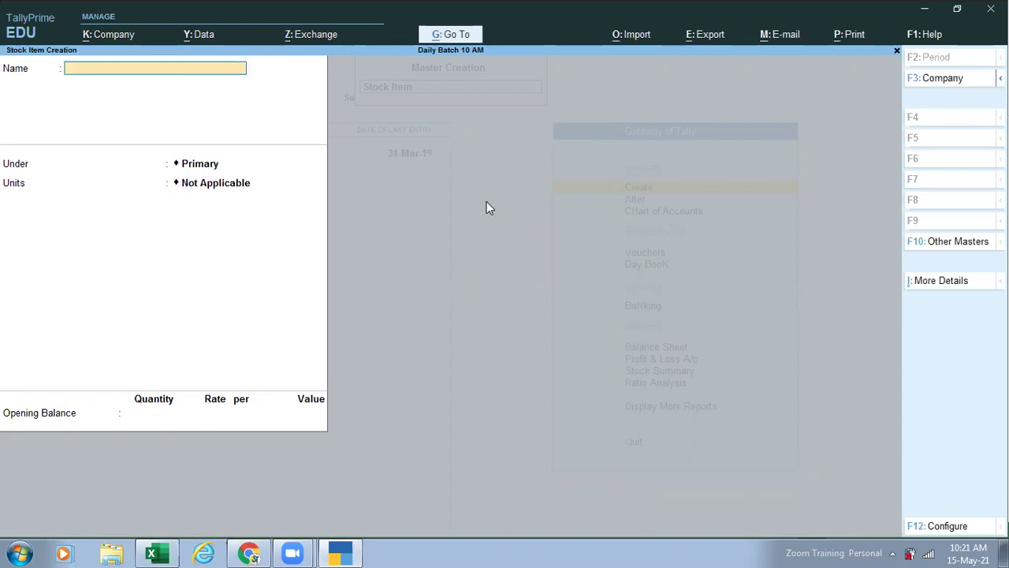
{"action": "key", "text": "Escape"}
{"action": "key", "text": "Return"}
{"action": "key", "text": "Escape"}
{"action": "key", "text": "Escape"}
Step: Open a new purchase voucher from the Gateway of Tally
{"action": "key", "text": "Down"}
{"action": "key", "text": "Down"}
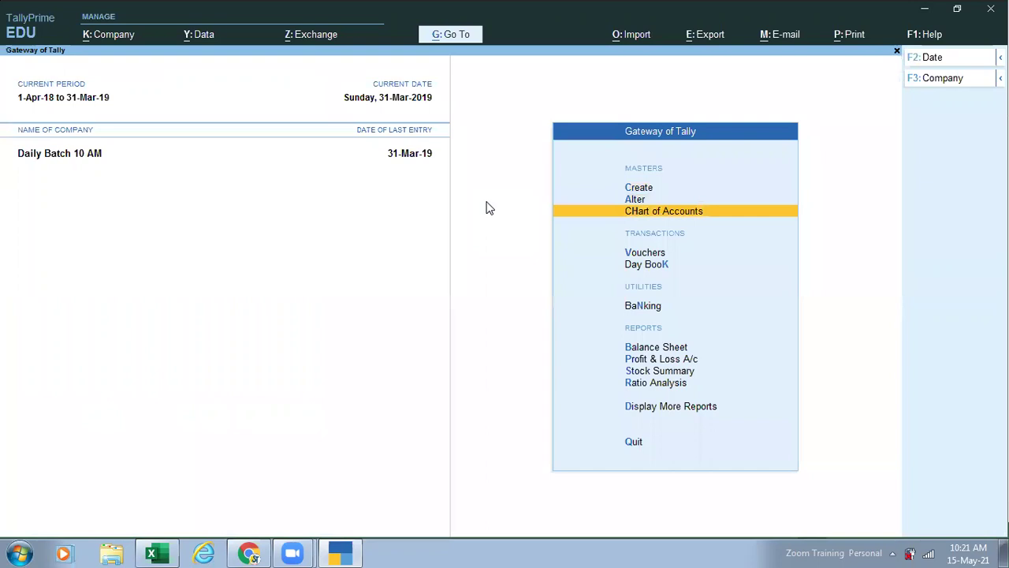
{"action": "key", "text": "Down"}
{"action": "key", "text": "Return"}
{"action": "key", "text": "F9"}
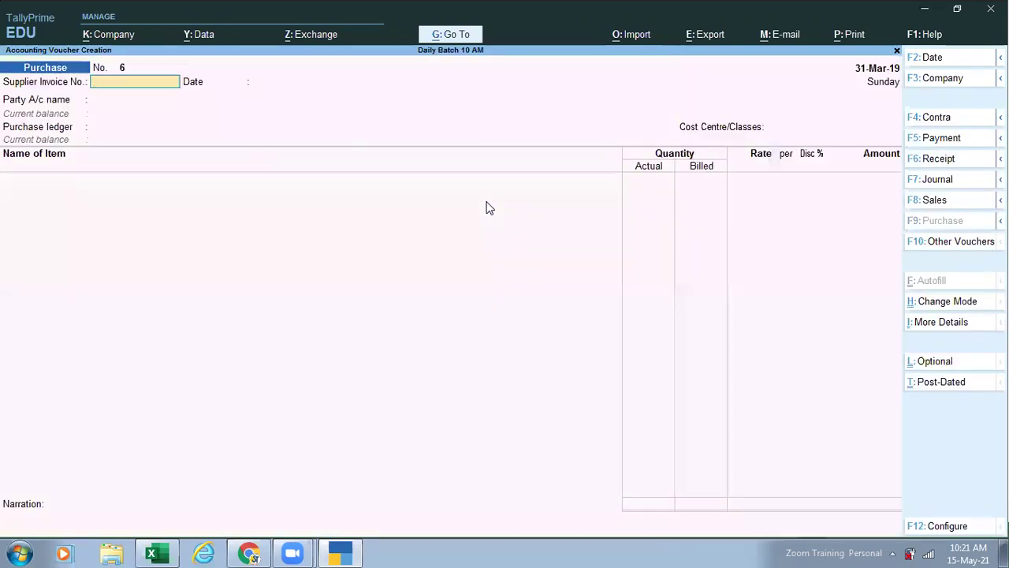
{"action": "type", "text": "offer/1"}
{"action": "key", "text": "Return"}
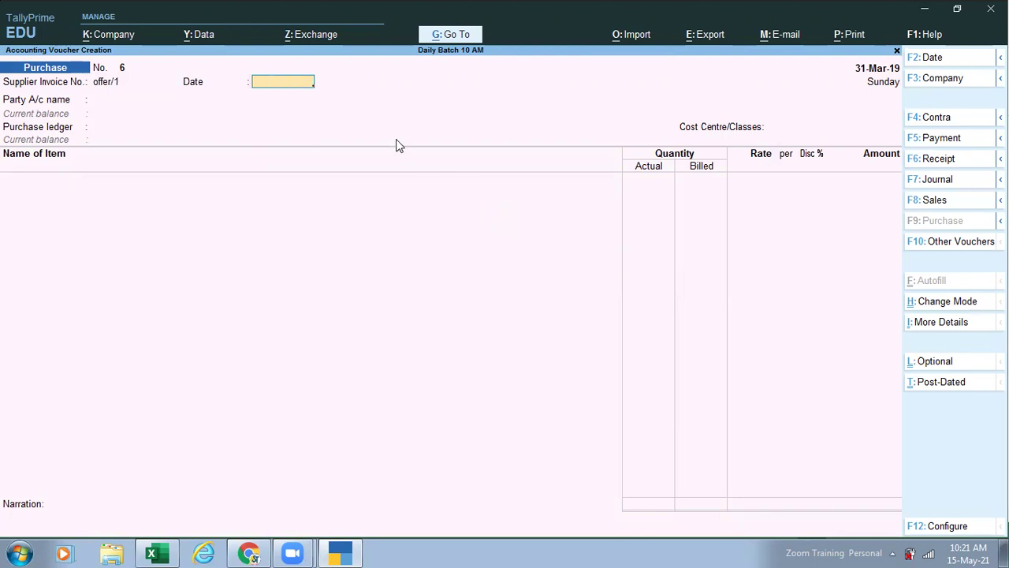
{"action": "key", "text": "Escape"}
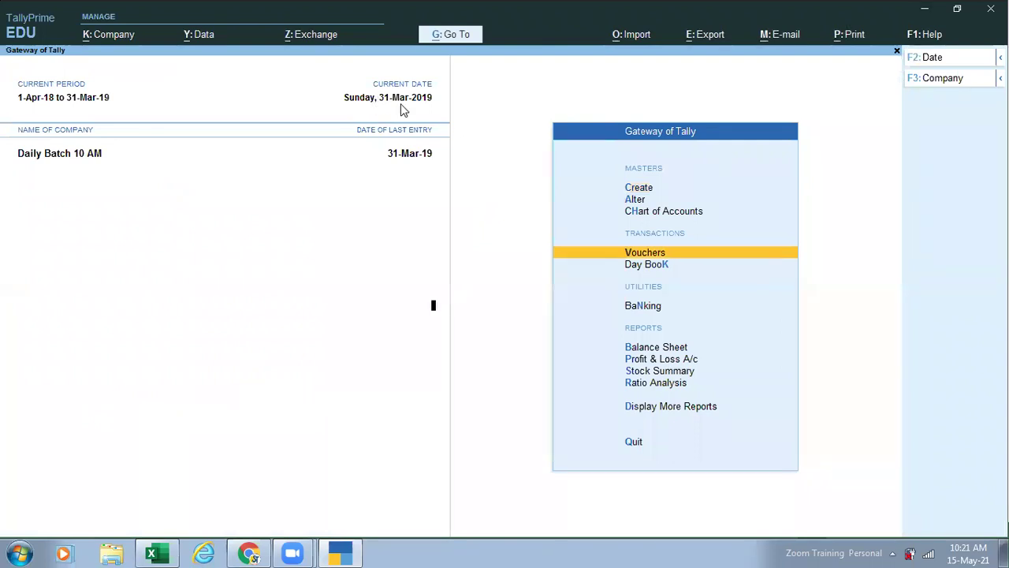
Step: Set the current date to 1-Apr-18 and open a new purchase voucher
{"action": "key", "text": "F2"}
{"action": "type", "text": "1-4"}
{"action": "key", "text": "Return"}
{"action": "key", "text": "Return"}
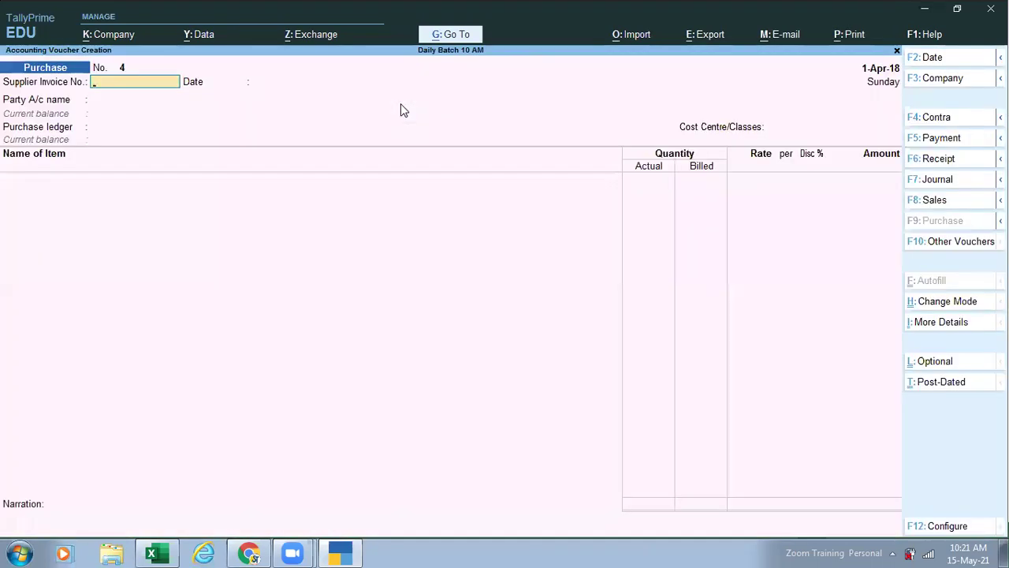
Step: Enter offer\1 as the supplier invoice number and keep 1-Apr-18 as the invoice date
{"action": "type", "text": "offer\\1"}
{"action": "key", "text": "Return"}
{"action": "key", "text": "Return"}
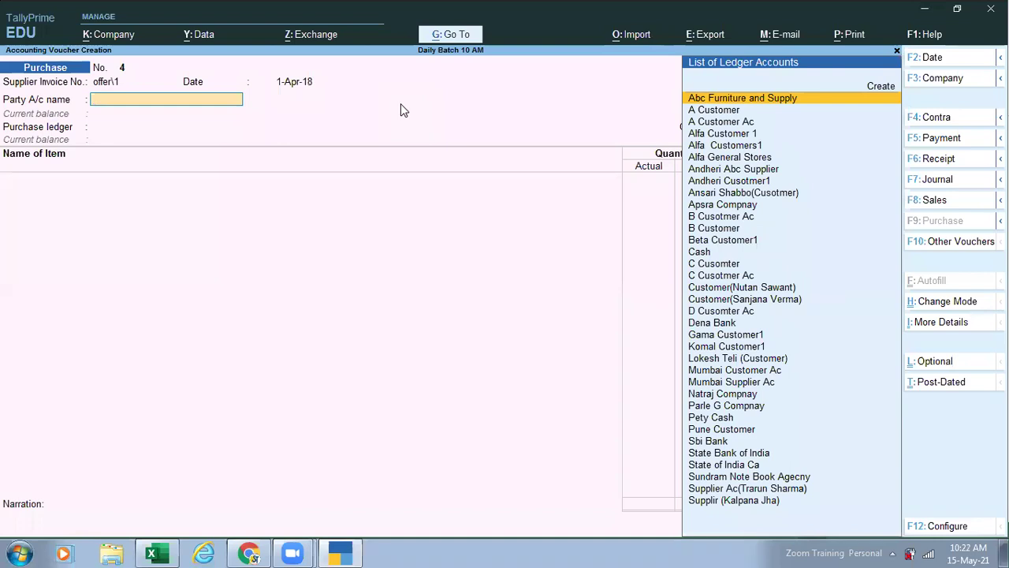
Step: Select Andheri Abc Supplier as the party account with its additional details left as they are, and Purchase Ac as the purchase ledger
{"action": "type", "text": "An"}
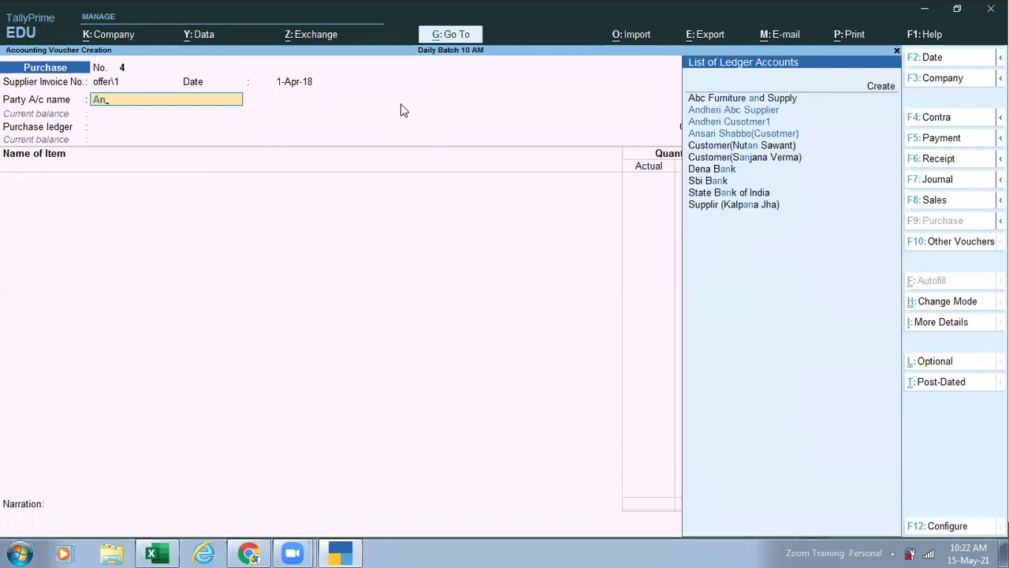
{"action": "key", "text": "Down"}
{"action": "key", "text": "Down"}
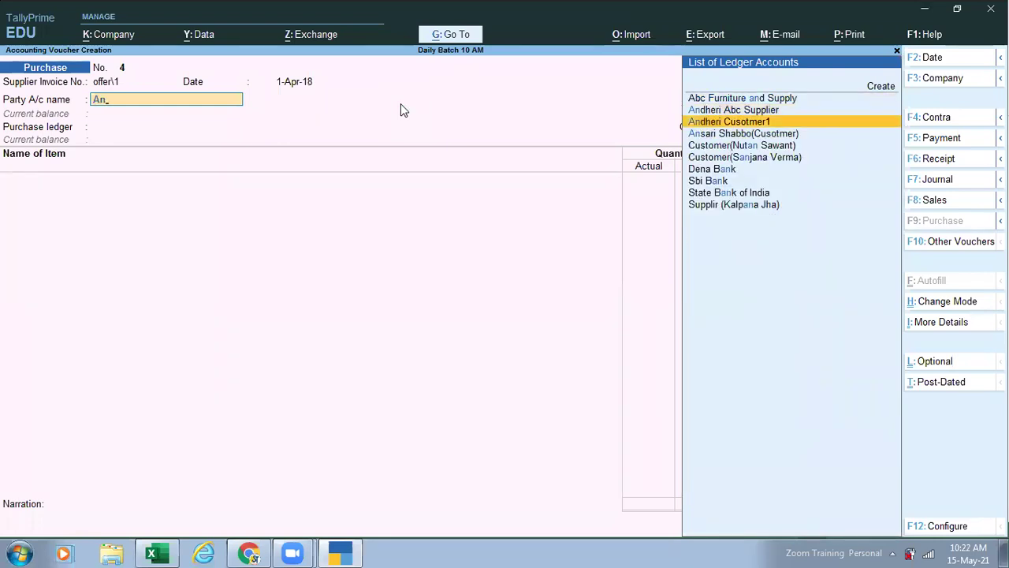
{"action": "key", "text": "Up"}
{"action": "key", "text": "Up"}
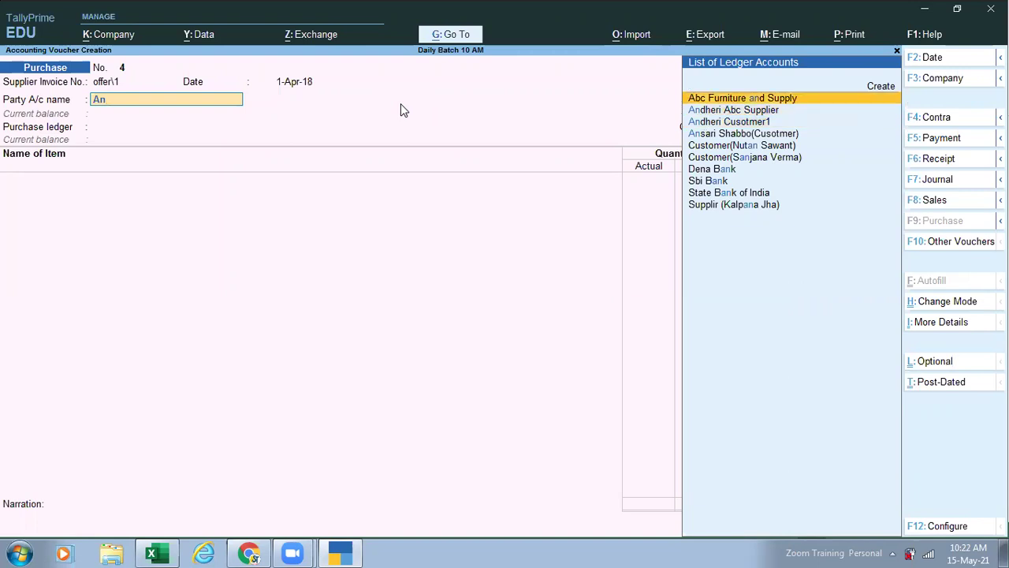
{"action": "key", "text": "Down"}
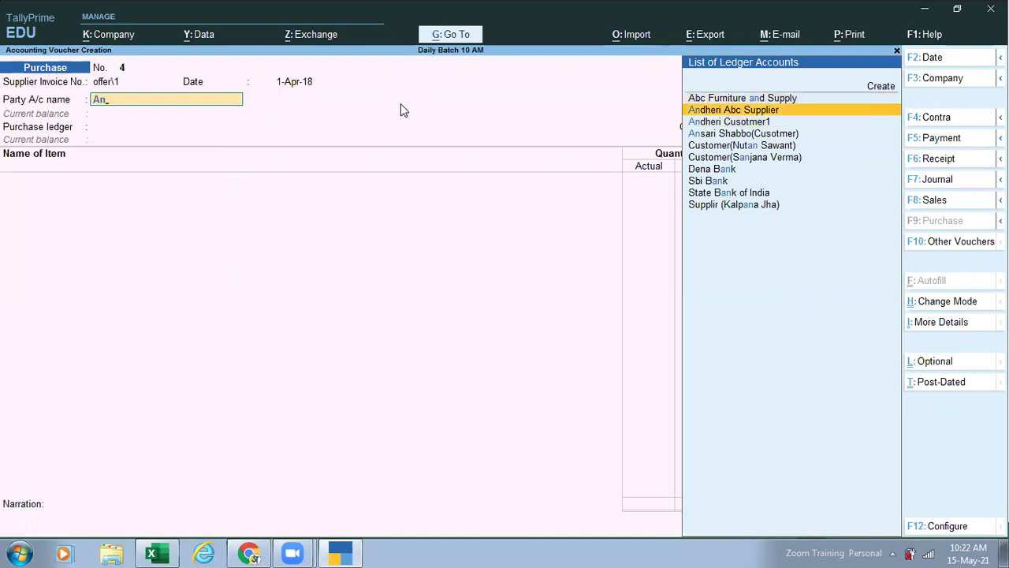
{"action": "key", "text": "Return"}
{"action": "key", "text": "Return"}
{"action": "key", "text": "Return"}
{"action": "key", "text": "Return"}
{"action": "key", "text": "Return"}
{"action": "key", "text": "Return"}
{"action": "key", "text": "Return"}
{"action": "key", "text": "Return"}
{"action": "key", "text": "Return"}
{"action": "key", "text": "Return"}
{"action": "key", "text": "ctrl+a"}
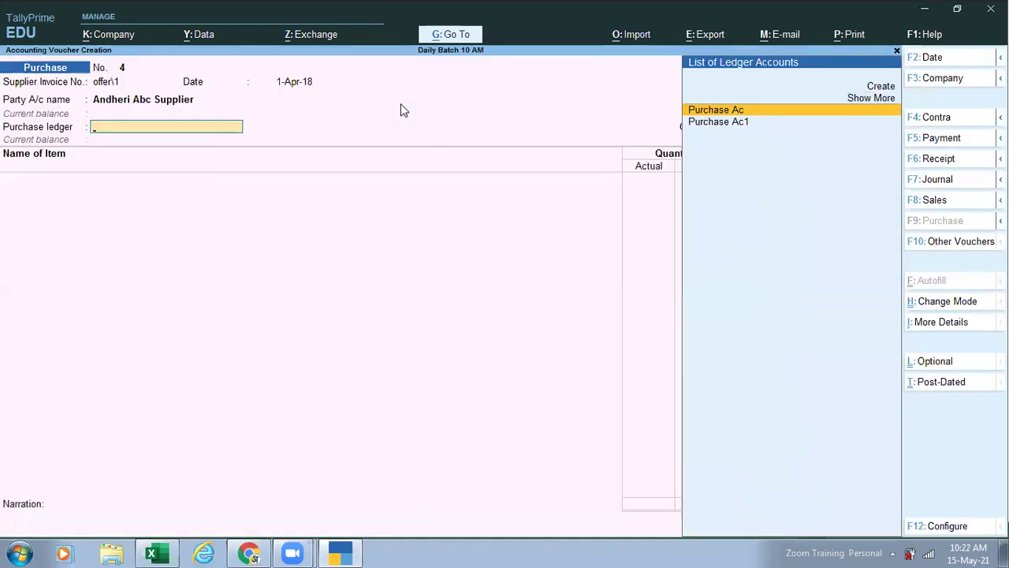
{"action": "key", "text": "Return"}
{"action": "key", "text": "Return"}
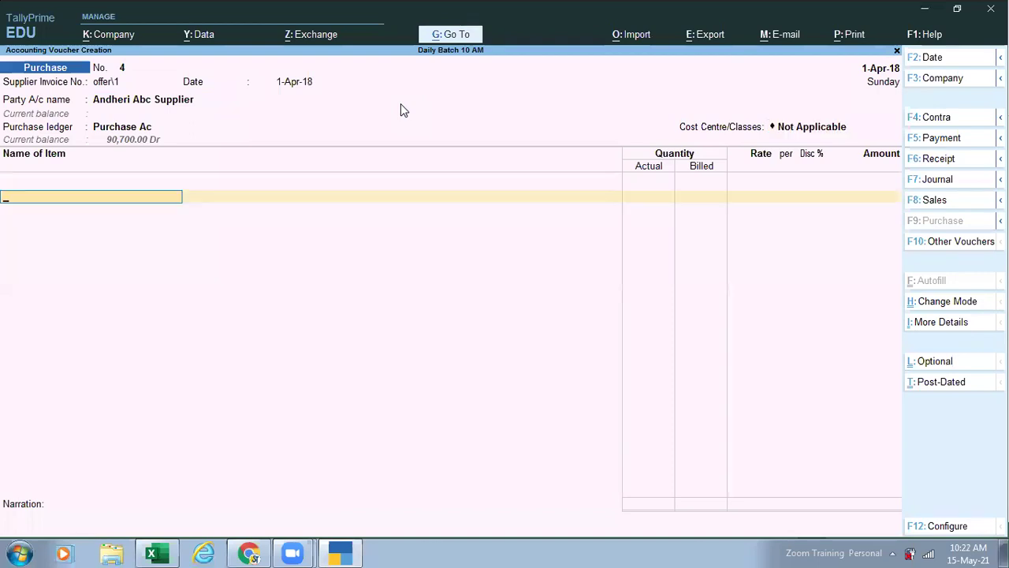
Step: Add 100 Pages Notebook as the item, with tracking and order numbers Not Applicable, and allocate it to the Andheri location
{"action": "key", "text": "Down"}
{"action": "key", "text": "Return"}
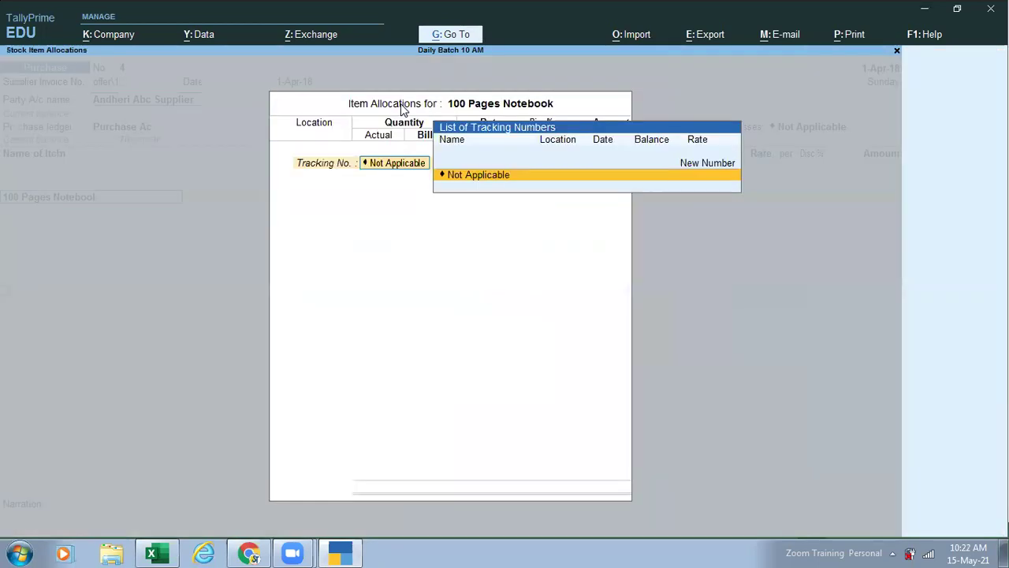
{"action": "key", "text": "Return"}
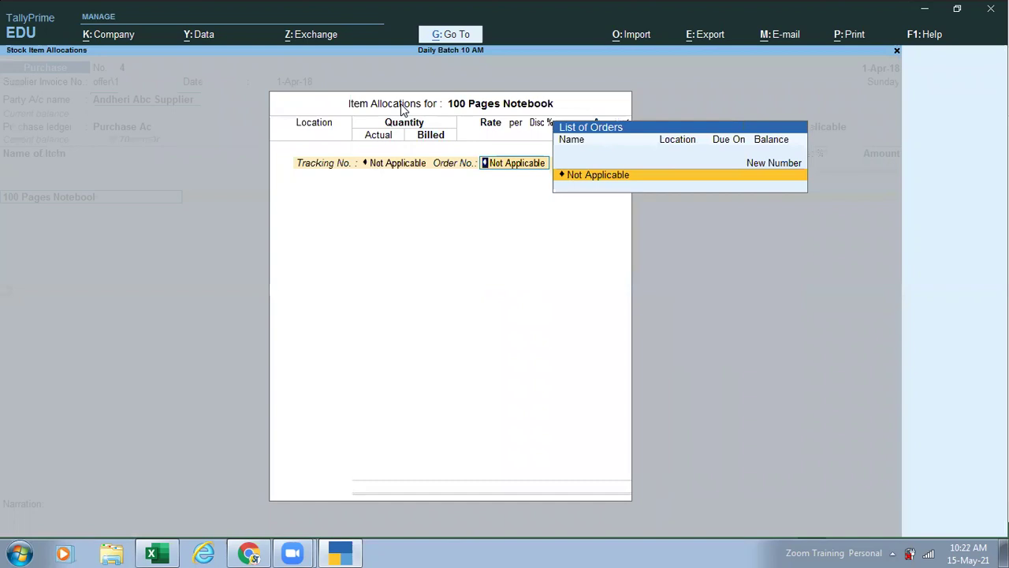
{"action": "key", "text": "Return"}
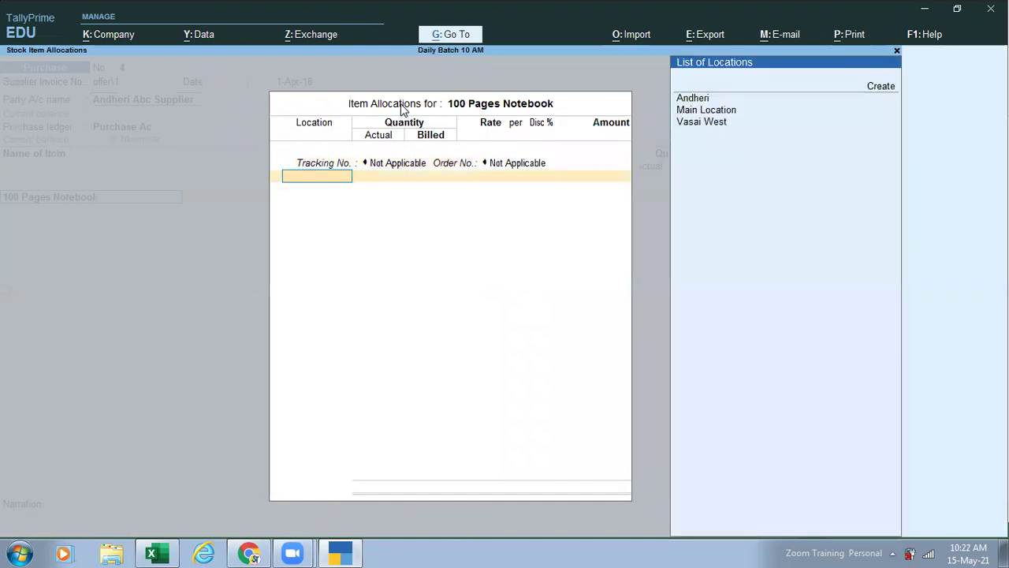
{"action": "key", "text": "Return"}
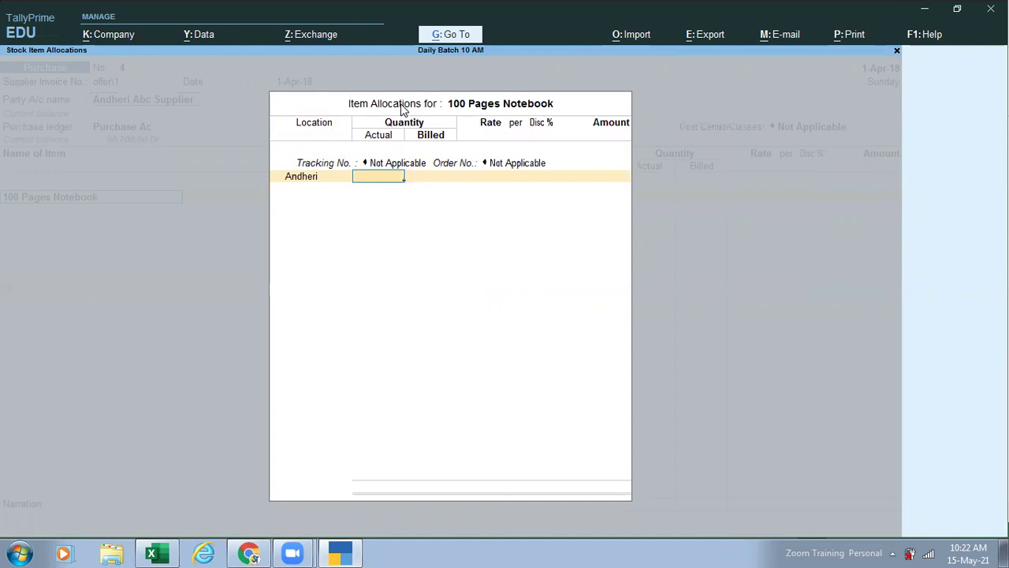
Step: Set the notebook's actual quantity to 150 pcs, billed quantity to 100 pcs and rate to 10, and finish the item allocation
{"action": "type", "text": "150"}
{"action": "key", "text": "Return"}
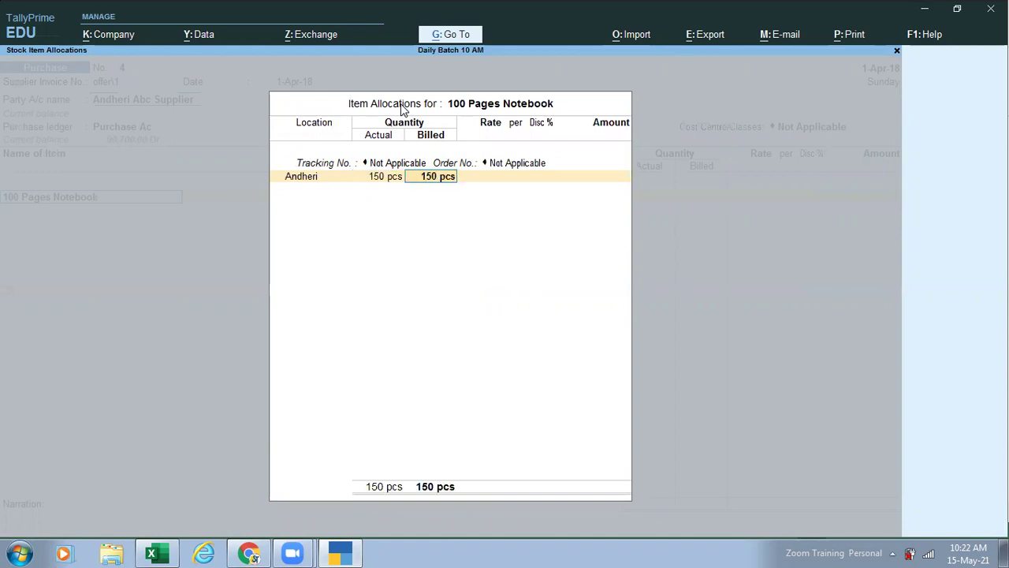
{"action": "type", "text": "100"}
{"action": "key", "text": "Return"}
{"action": "type", "text": "10"}
{"action": "key", "text": "Return"}
{"action": "key", "text": "Return"}
{"action": "key", "text": "Return"}
{"action": "key", "text": "Return"}
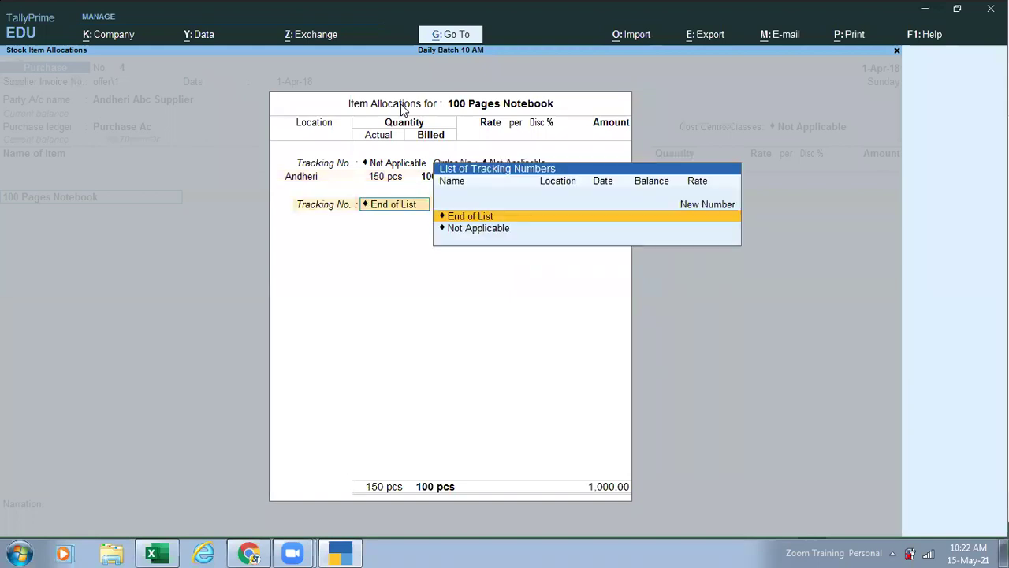
{"action": "key", "text": "Return"}
{"action": "key", "text": "Return"}
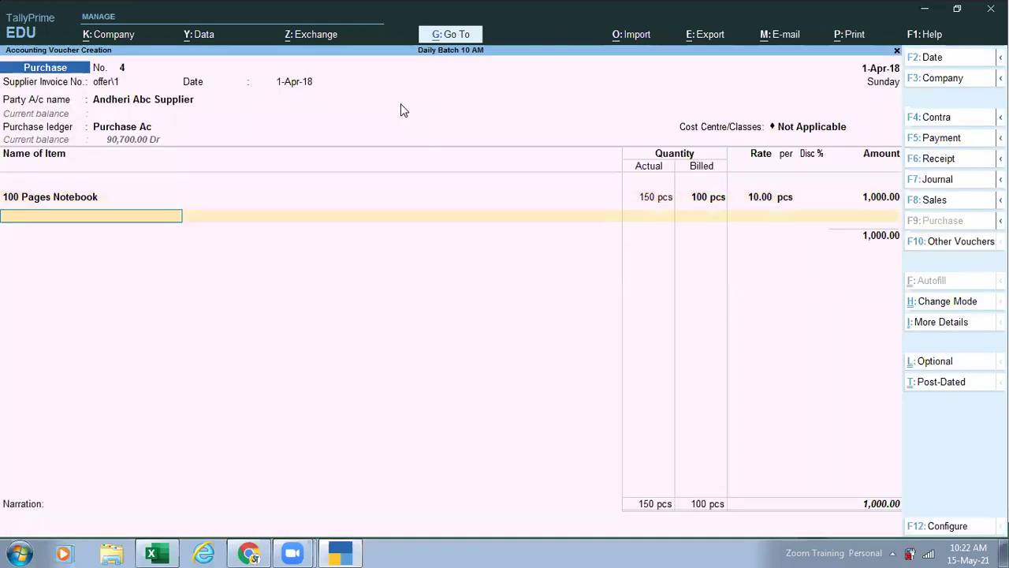
Step: End the item list and record the supplier's bill as New Ref offer\1, leaving the due date blank
{"action": "key", "text": "Return"}
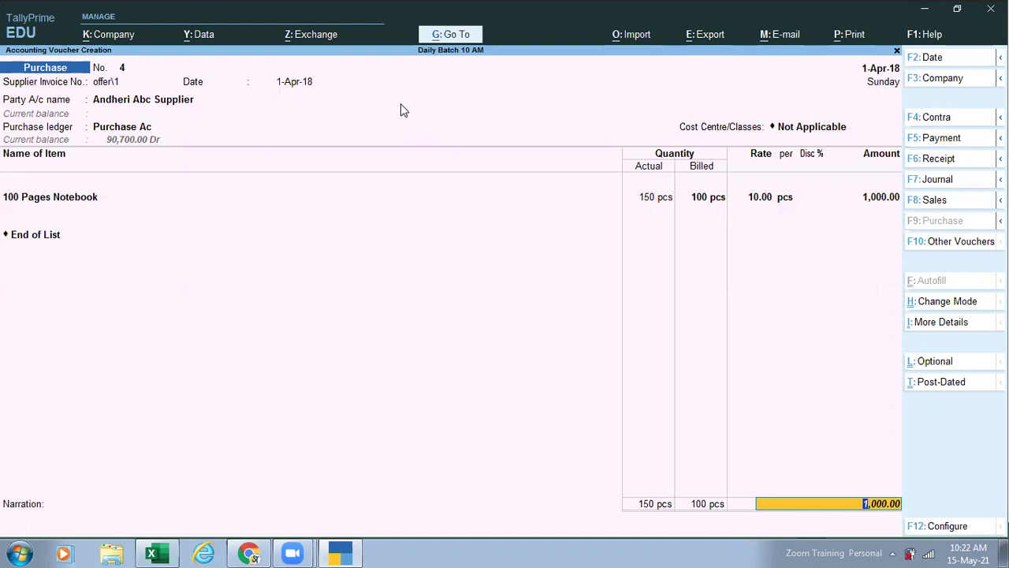
{"action": "key", "text": "Return"}
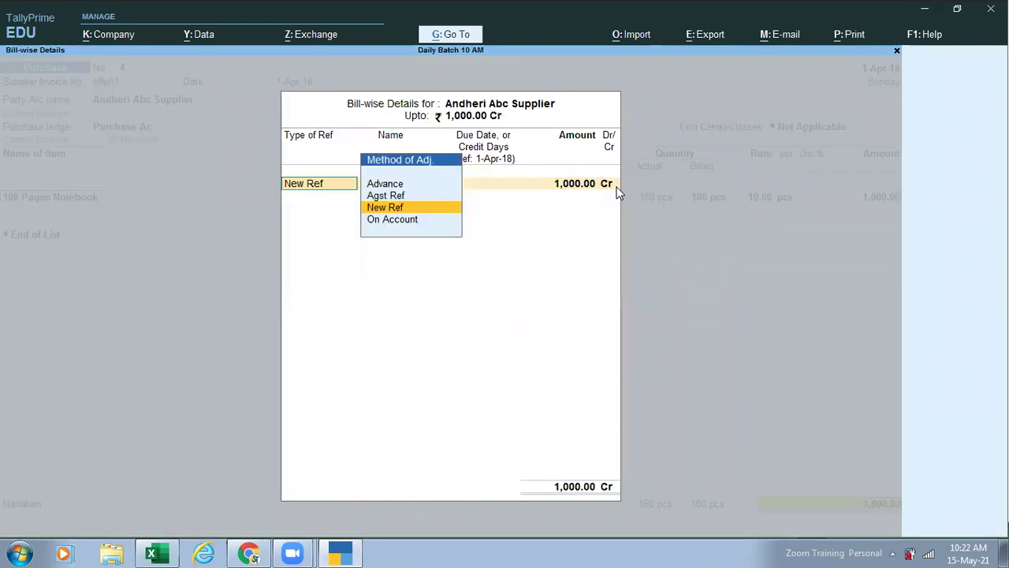
{"action": "key", "text": "Return"}
{"action": "key", "text": "Return"}
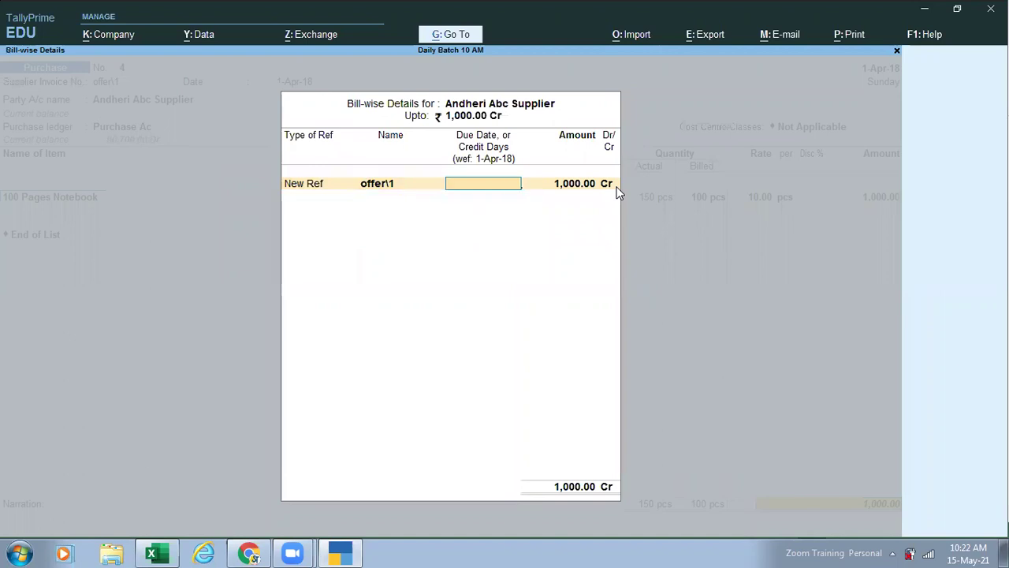
{"action": "key", "text": "Return"}
{"action": "key", "text": "Return"}
Step: Enter the narration "being goods purchaser under scheme of by 2 get 1 free" and save the purchase voucher
{"action": "type", "text": "being goods purc"}
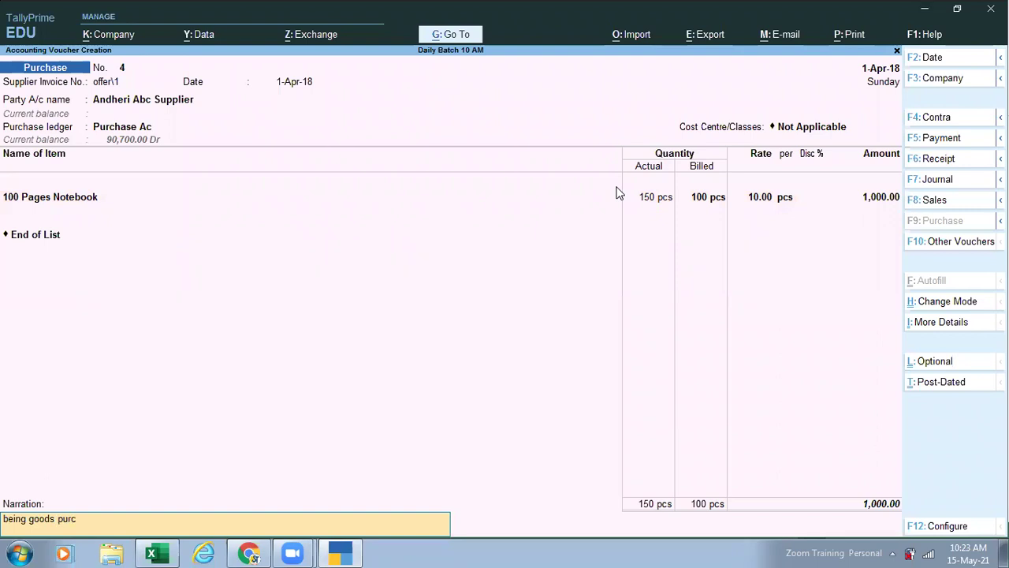
{"action": "type", "text": "haser under scheme of by"}
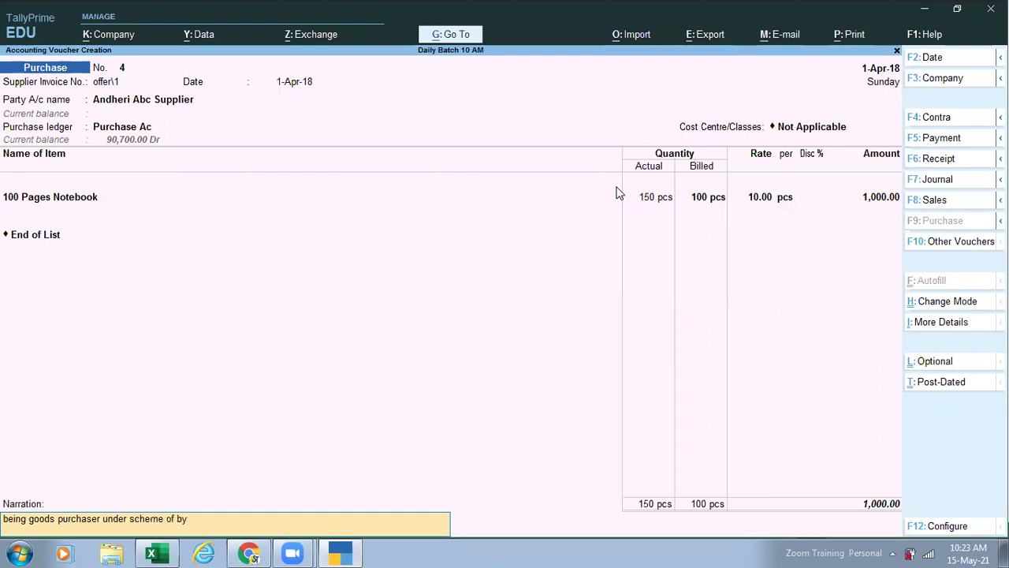
{"action": "type", "text": " 2 get 1 free."}
{"action": "key", "text": "Return"}
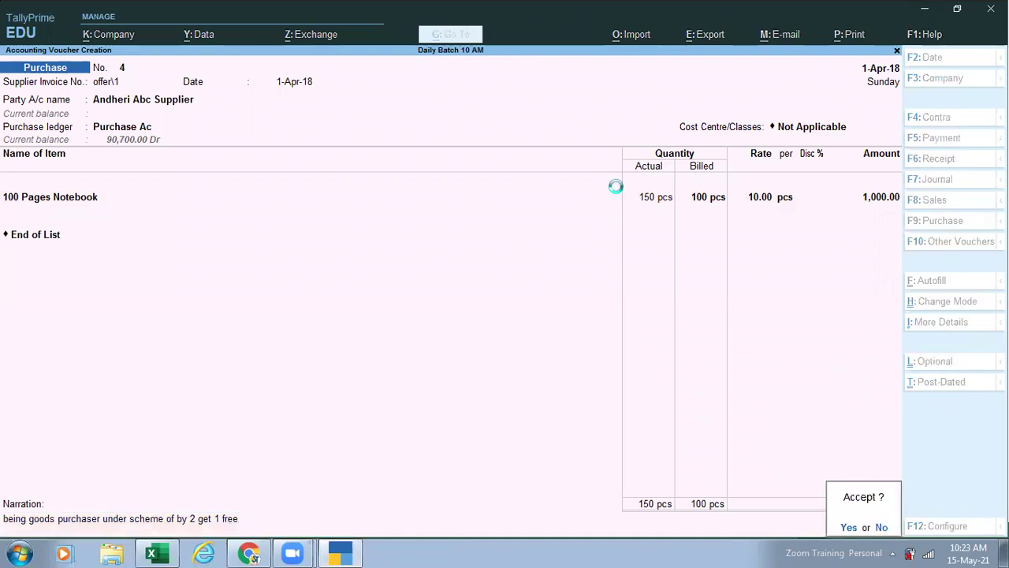
{"action": "key", "text": "Return"}
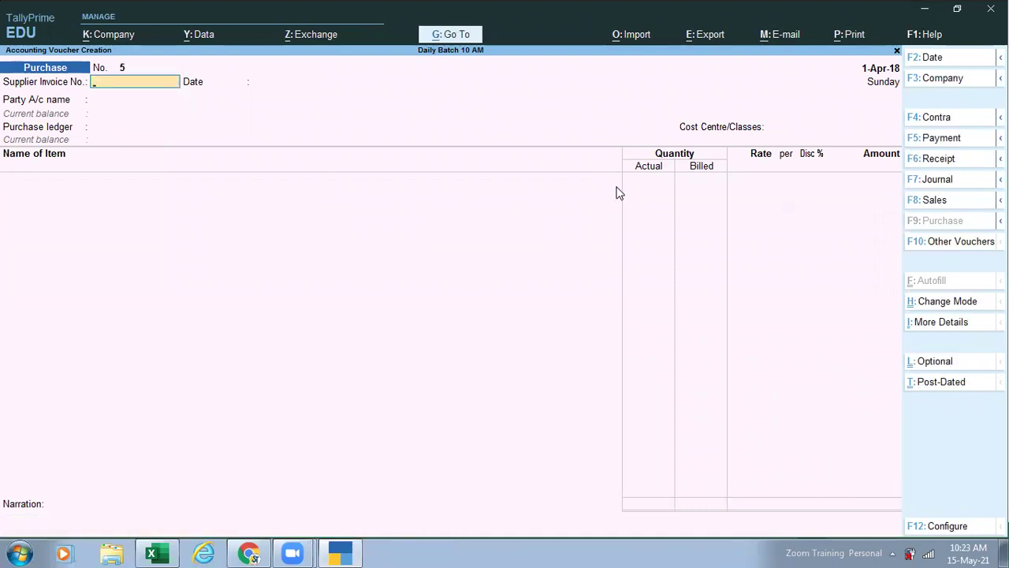
Step: Open the Stock Summary report to check closing stock after the purchase
{"action": "left_click", "coordinate": [457, 37]}
{"action": "type", "text": "Sto"}
{"action": "key", "text": "Return"}
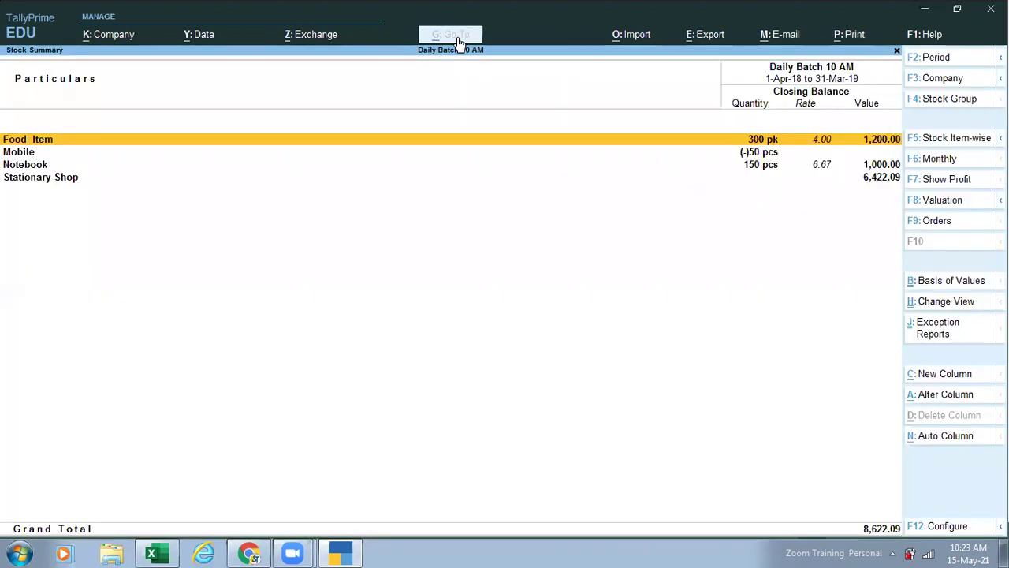
{"action": "key", "text": "Down"}
{"action": "key", "text": "Down"}
{"action": "key", "text": "Down"}
{"action": "key", "text": "Return"}
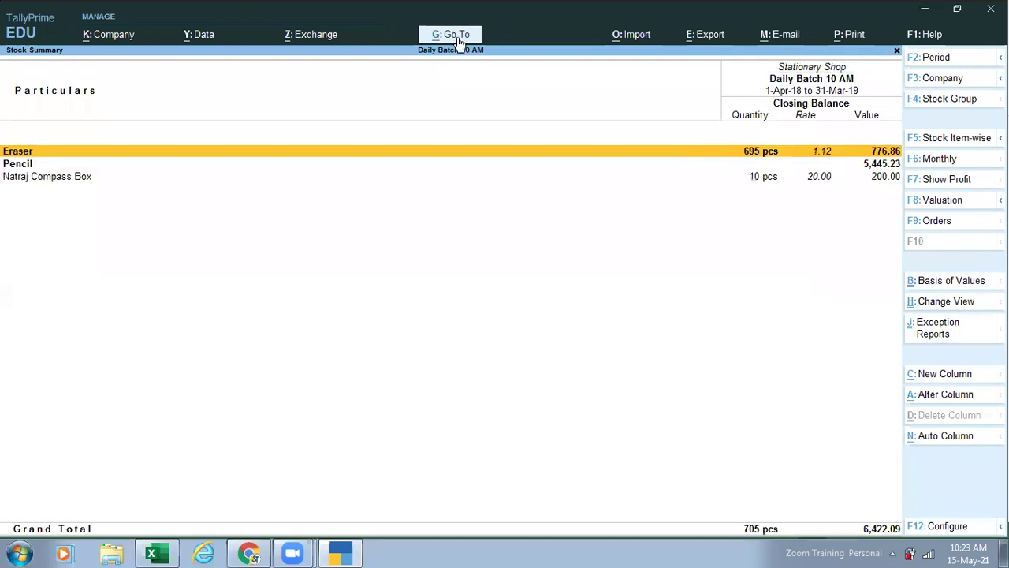
{"action": "key", "text": "Escape"}
Step: Drill into the Notebook group to examine the quantity, rate and value of 100 Pages Notebook
{"action": "key", "text": "Up"}
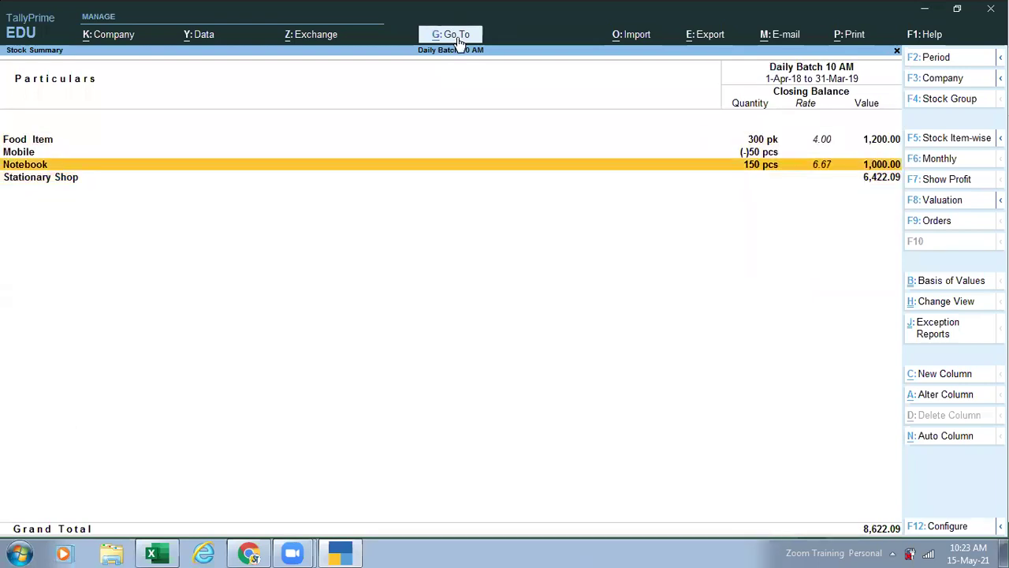
{"action": "key", "text": "Return"}
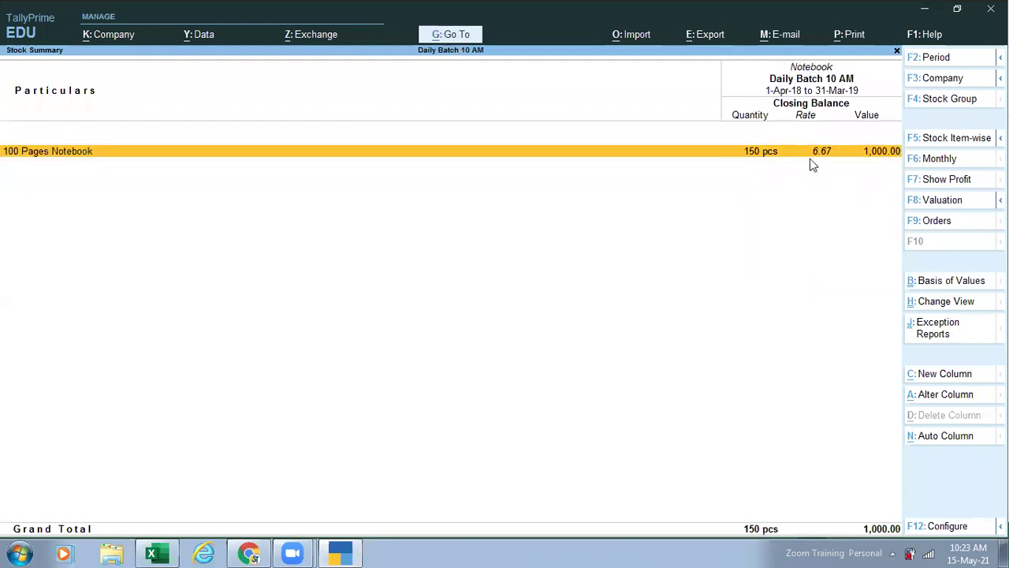